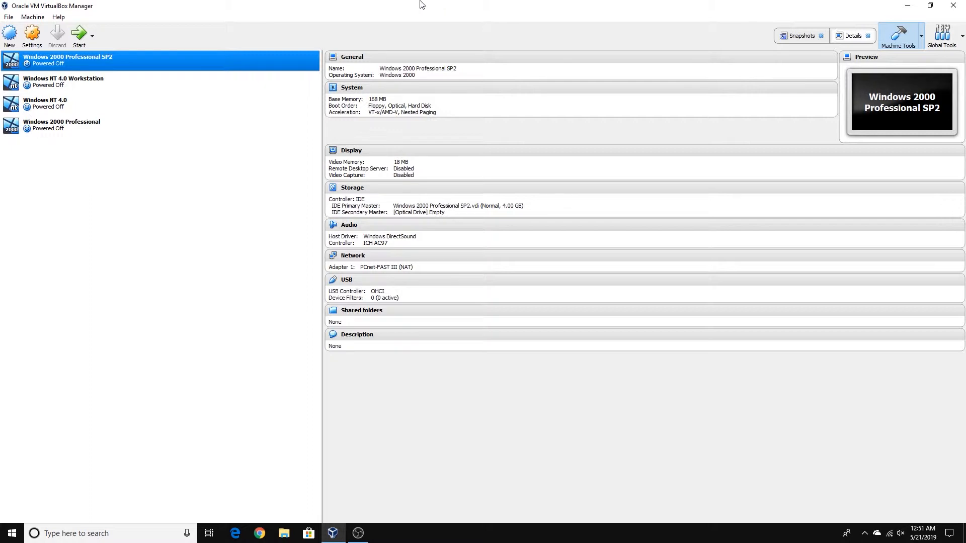
# Create a Windows XP (32-bit) VM named 'Windows XP Professional' with 192 MB RAM and a dynamic 10 GB VDI disk.
pyautogui.click(9, 35)
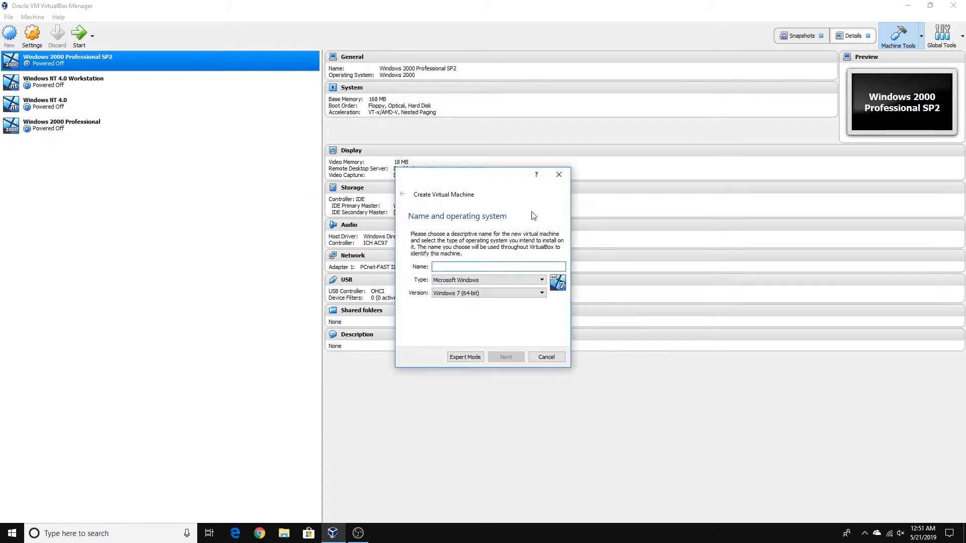
pyautogui.write('Windows X')
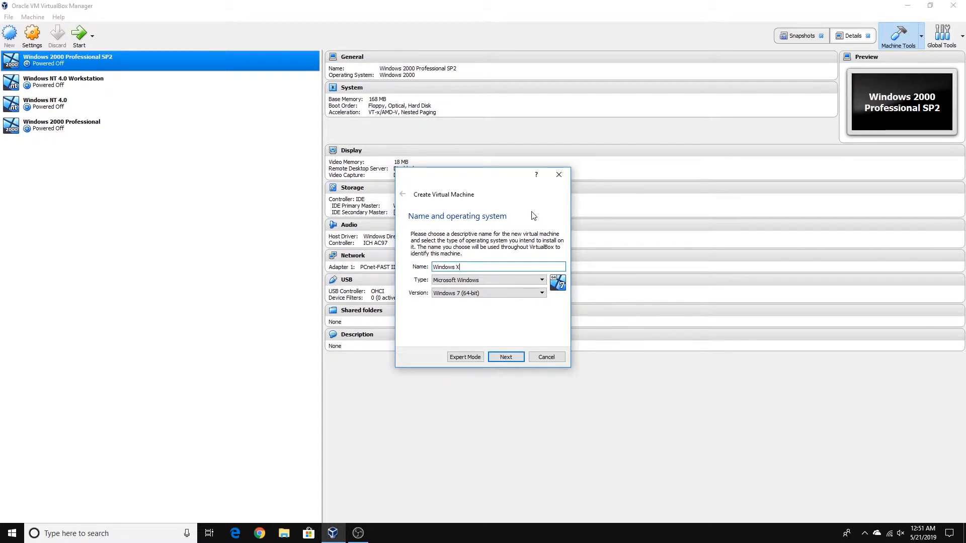
pyautogui.write('P Professional')
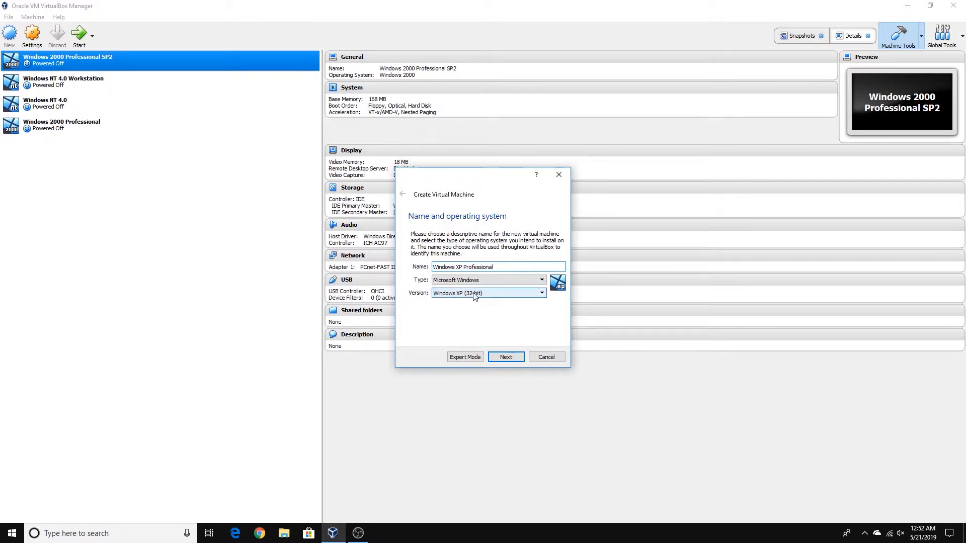
pyautogui.click(506, 357)
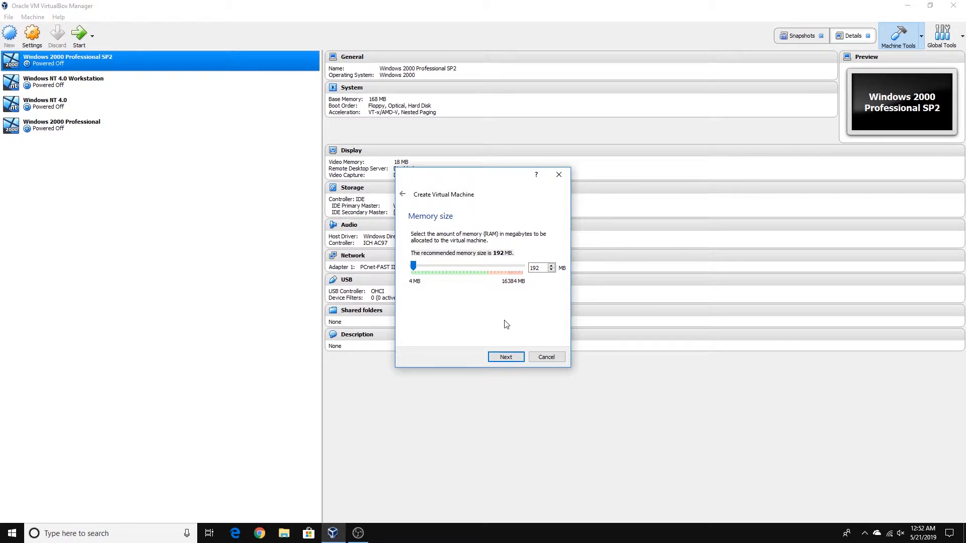
pyautogui.click(513, 357)
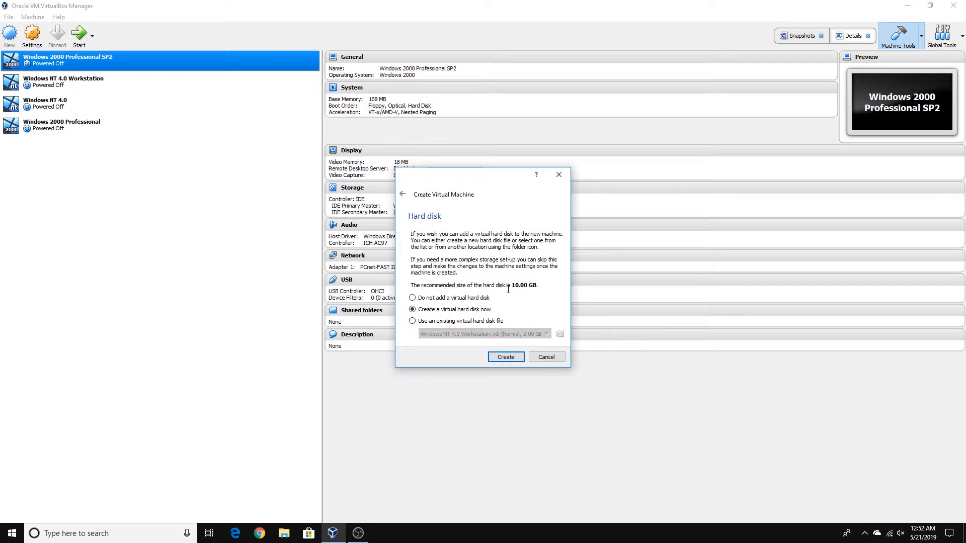
pyautogui.click(503, 358)
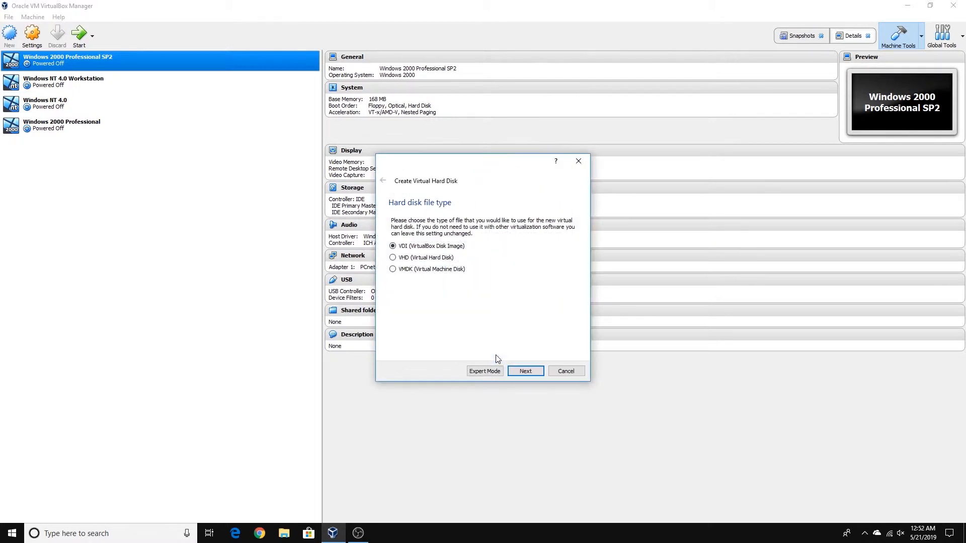
pyautogui.click(523, 371)
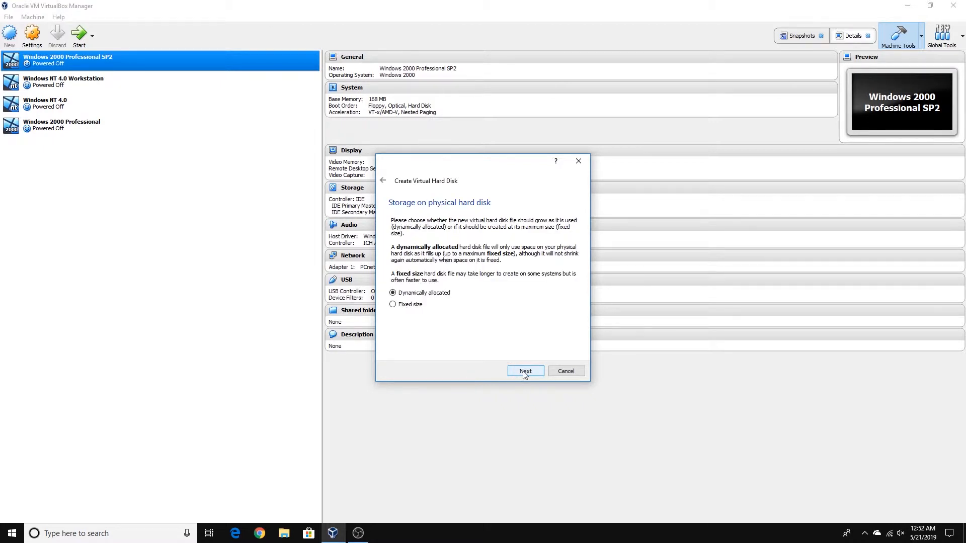
pyautogui.click(524, 371)
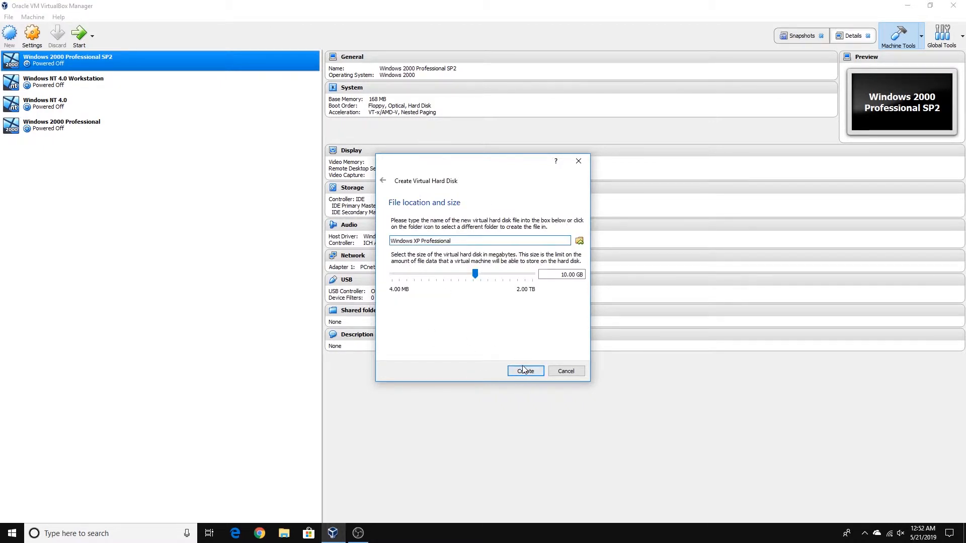
pyautogui.click(524, 370)
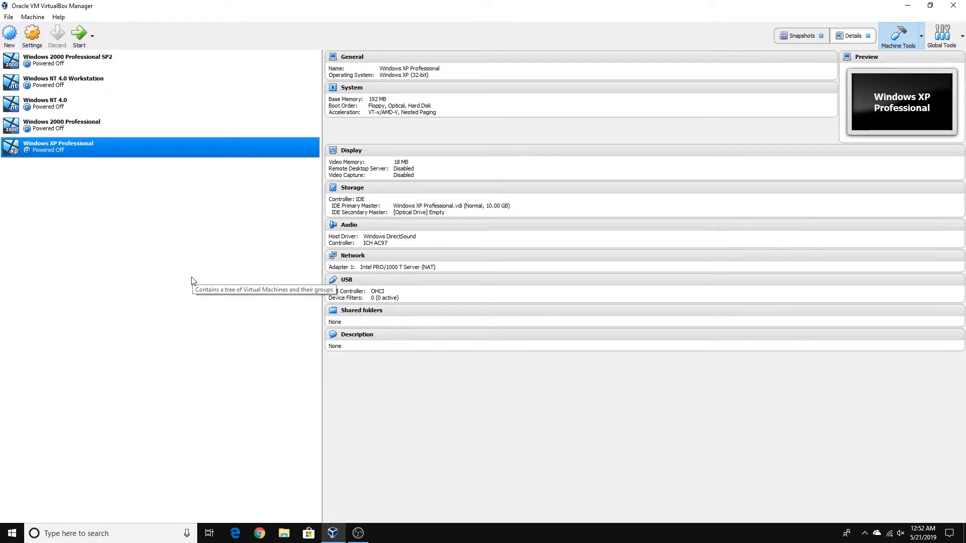
# Mount Windows XP Professional.iso from Documents on the machine's empty optical drive in Storage settings.
pyautogui.click(34, 38)
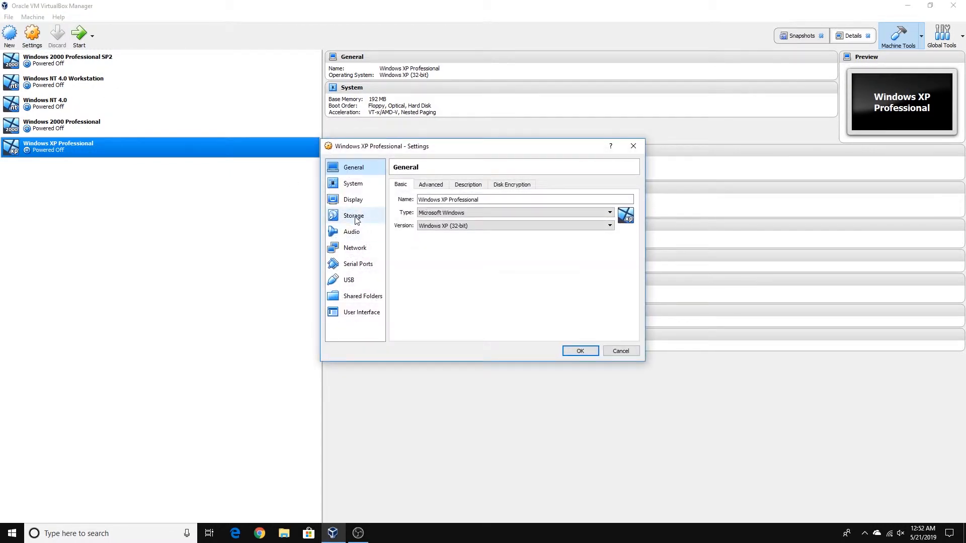
pyautogui.click(354, 216)
pyautogui.click(420, 219)
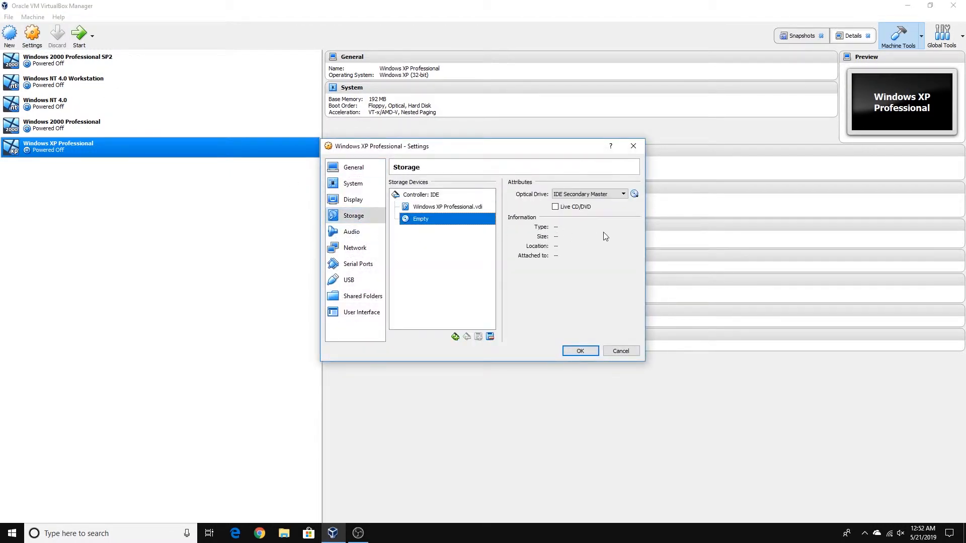
pyautogui.click(634, 194)
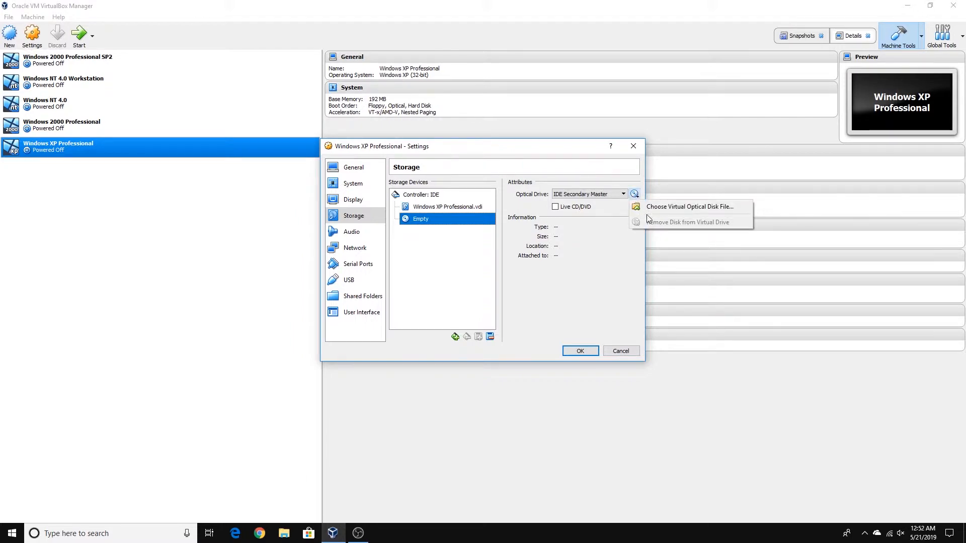
pyautogui.click(685, 209)
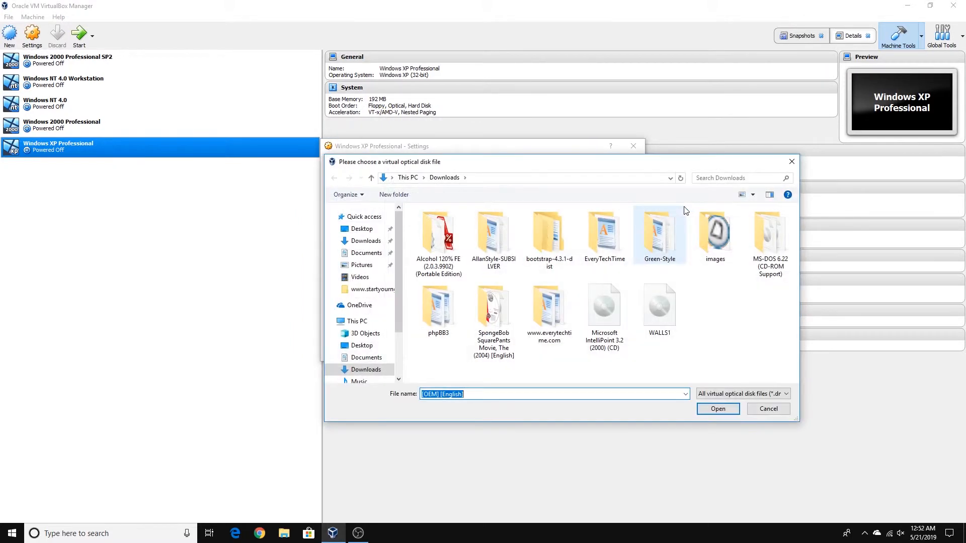
pyautogui.click(366, 253)
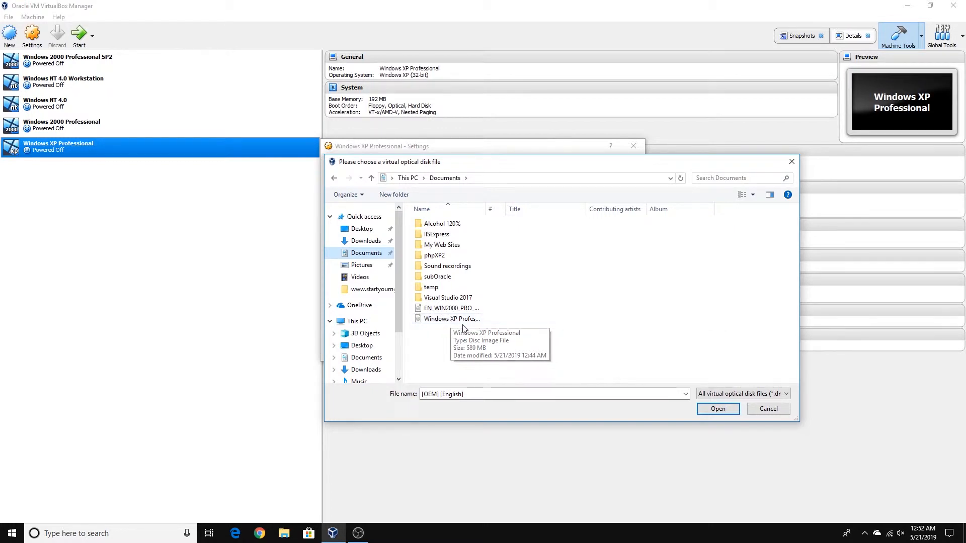
pyautogui.click(444, 320)
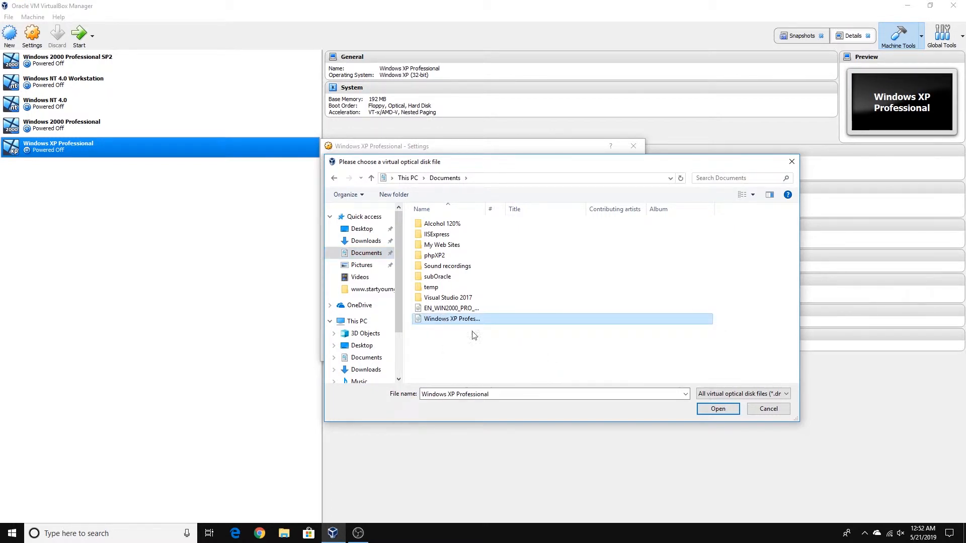
pyautogui.click(718, 409)
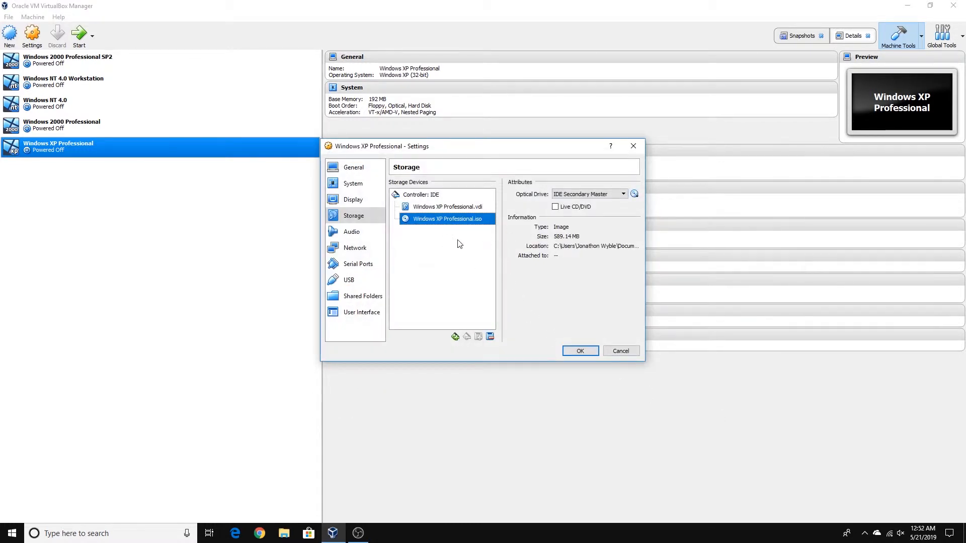
pyautogui.click(581, 351)
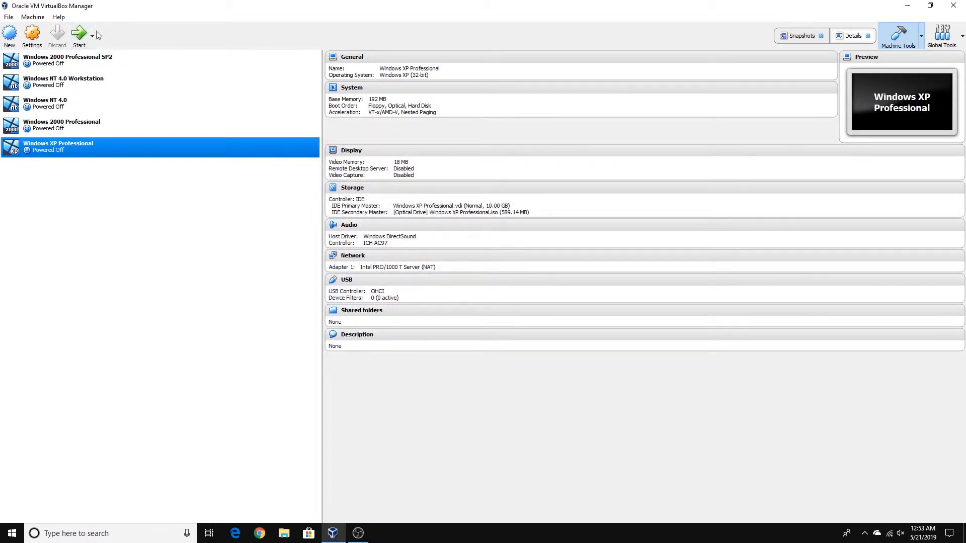
# Power on the Windows XP Professional VM, maximize its window, and close both notification bars.
pyautogui.click(80, 36)
pyautogui.click(607, 120)
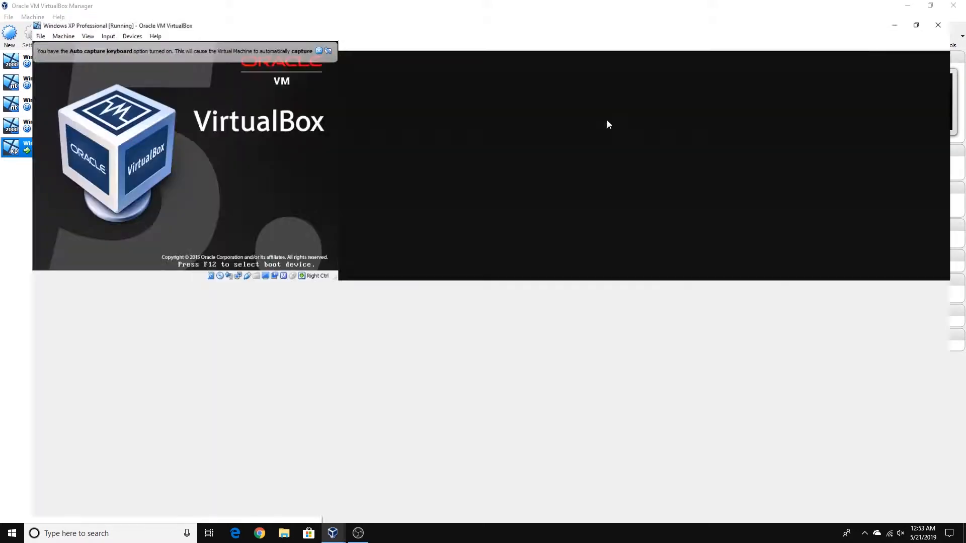
pyautogui.click(950, 37)
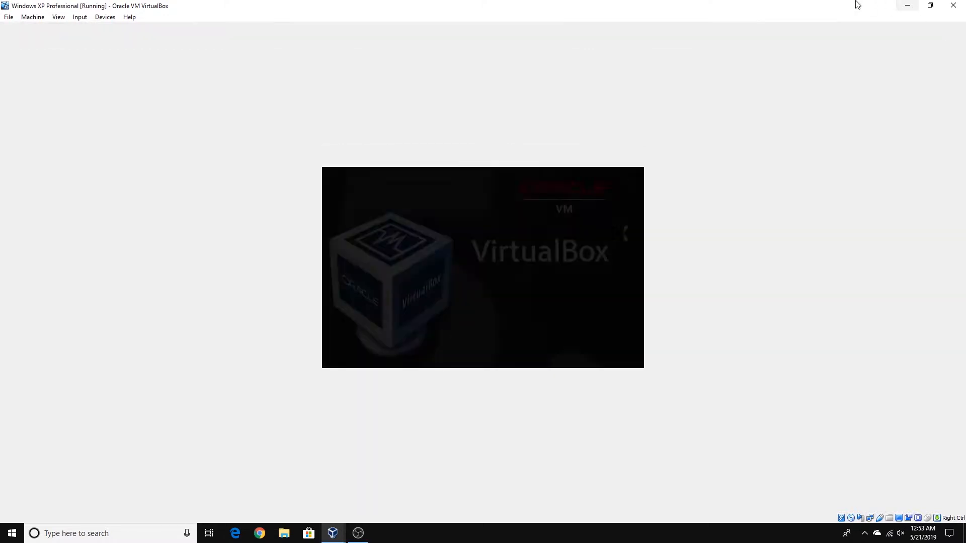
pyautogui.click(946, 33)
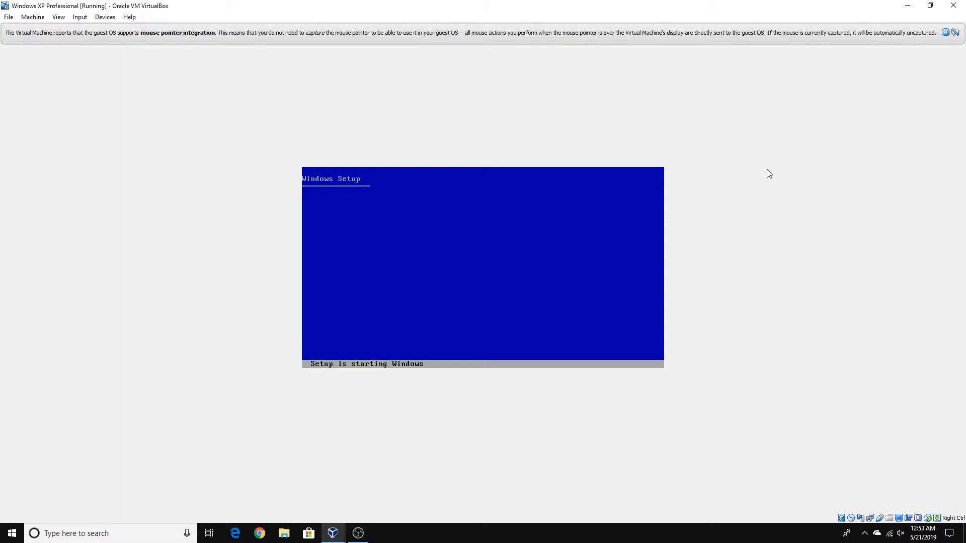
# Begin Windows XP setup, page through the licence agreement, and accept it with F8.
pyautogui.click(945, 34)
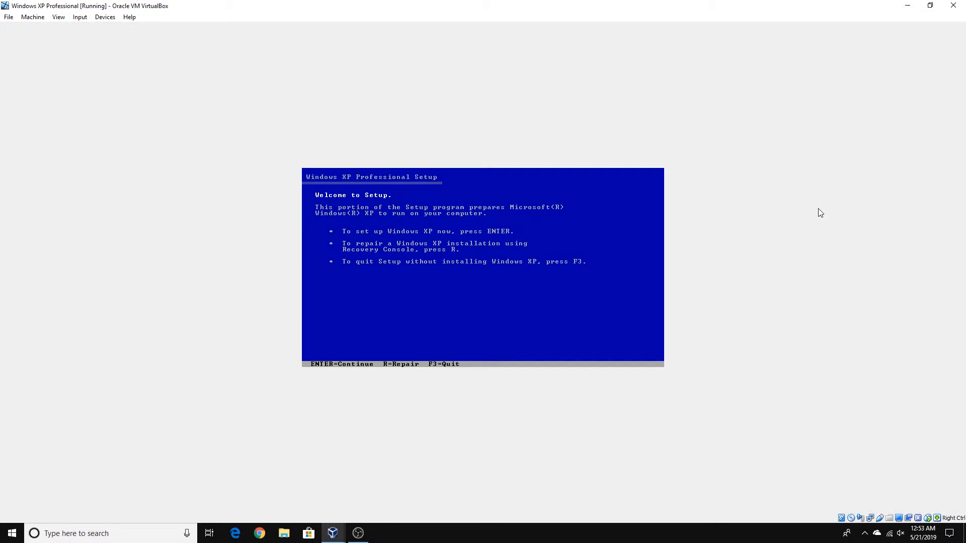
pyautogui.press('Return')
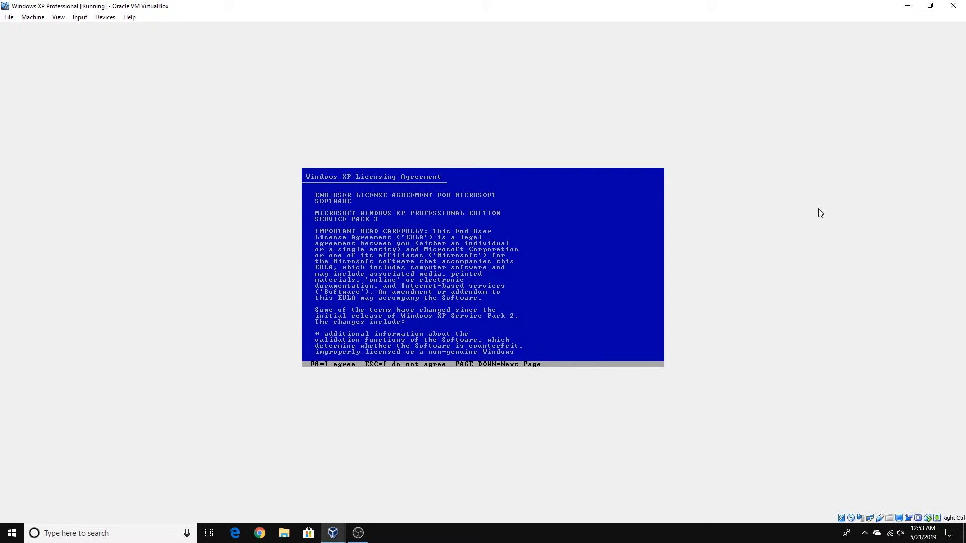
pyautogui.press('pagedown')
pyautogui.press('pagedown')
pyautogui.press('pagedown')
pyautogui.press('pagedown')
pyautogui.press('pagedown')
pyautogui.press('pagedown')
pyautogui.press('pagedown')
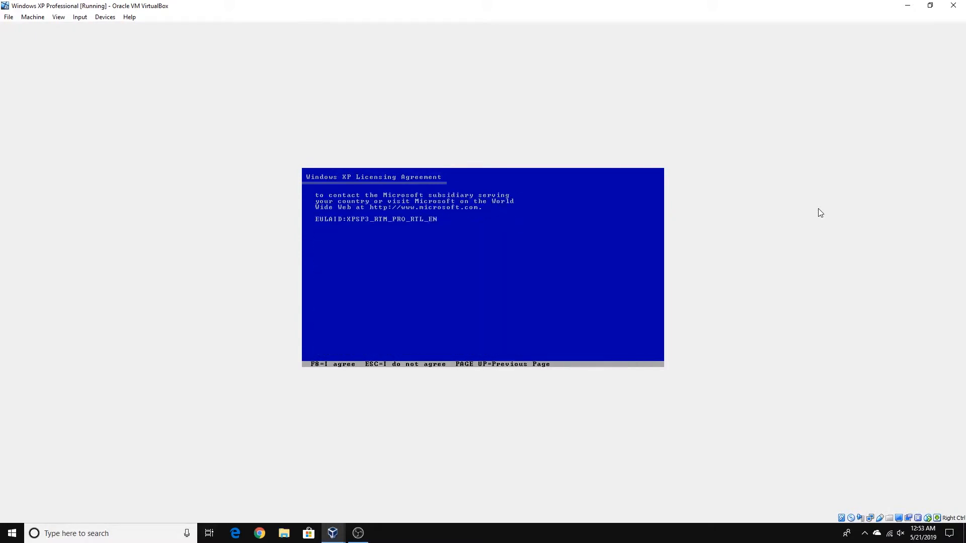
pyautogui.press('pageup')
pyautogui.press('pageup')
pyautogui.press('pageup')
pyautogui.press('pageup')
pyautogui.press('pageup')
pyautogui.press('pageup')
pyautogui.press('pageup')
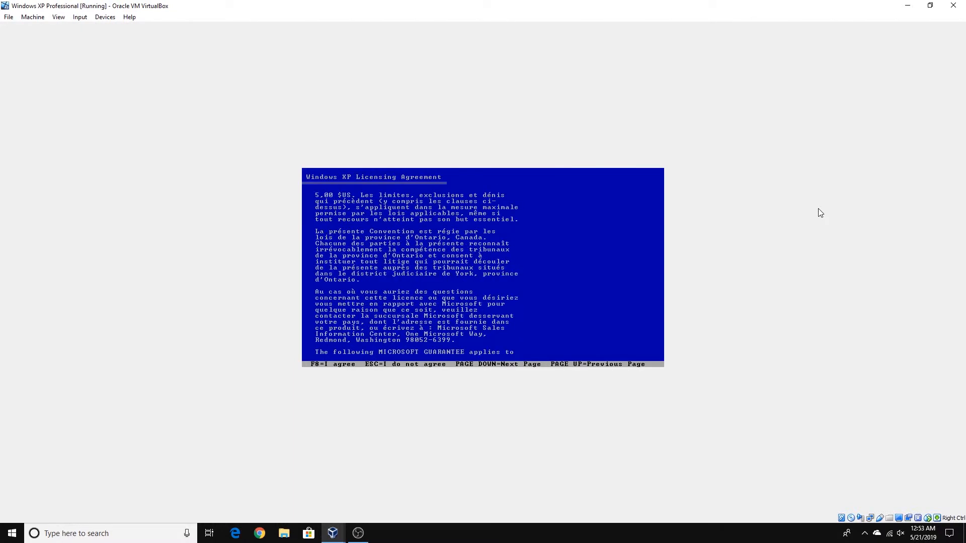
pyautogui.press('pageup')
pyautogui.press('pageup')
pyautogui.press('pageup')
pyautogui.press('pageup')
pyautogui.press('pageup')
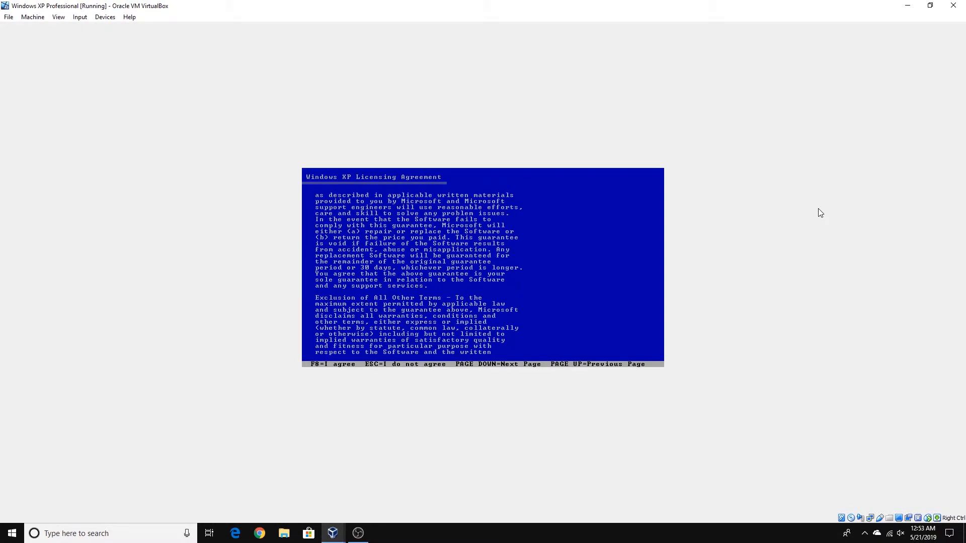
pyautogui.press('pagedown')
pyautogui.press('pagedown')
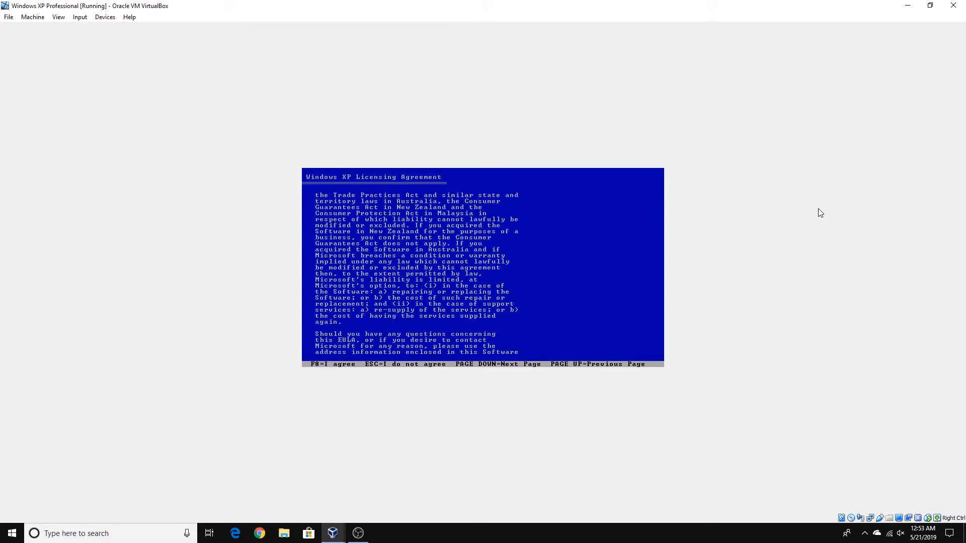
pyautogui.press('pagedown')
pyautogui.press('pageup')
pyautogui.press('pagedown')
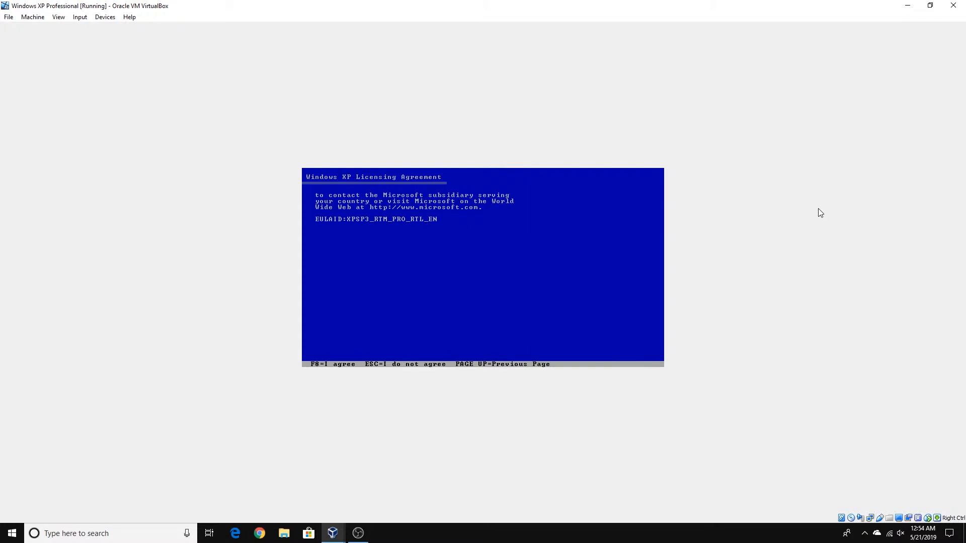
pyautogui.press('F8')
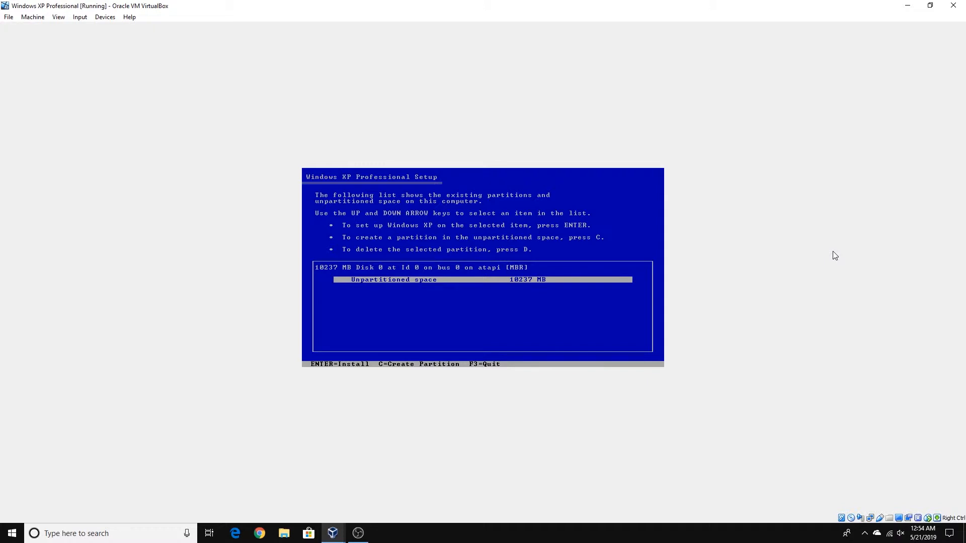
# Install to the 10237 MB unpartitioned space and format the partition as NTFS.
pyautogui.press('Return')
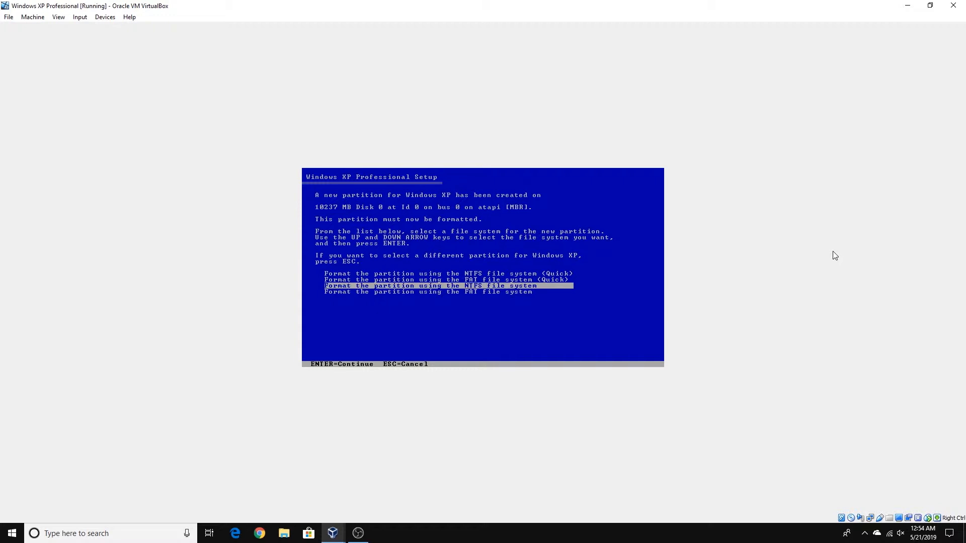
pyautogui.press('Return')
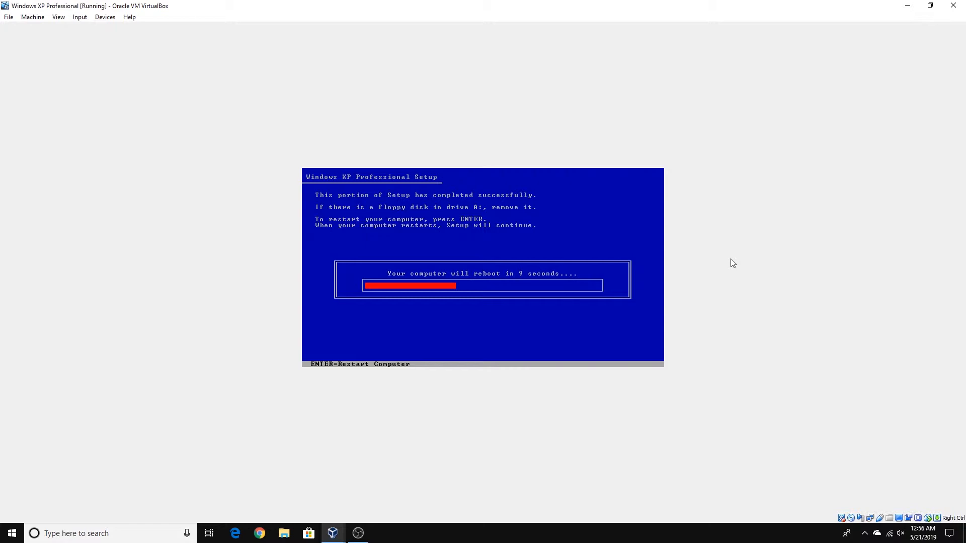
# Restart the VM into graphical setup, closing the VirtualBox mouse notification bars as they appear.
pyautogui.press('Return')
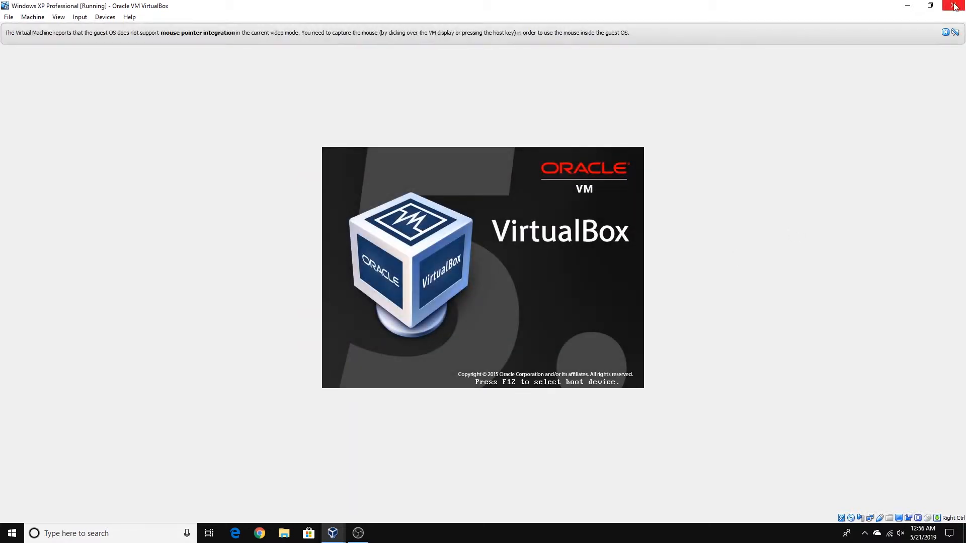
pyautogui.click(945, 32)
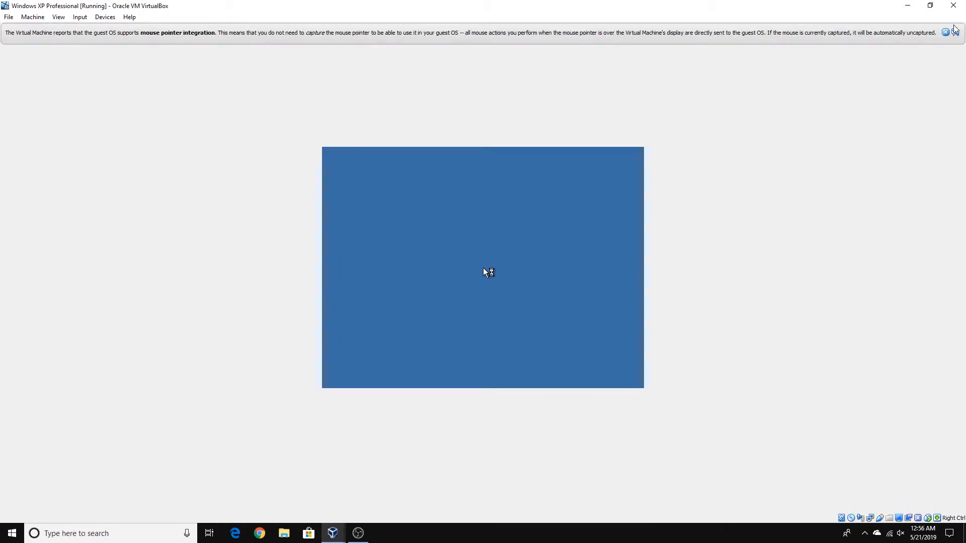
pyautogui.click(946, 34)
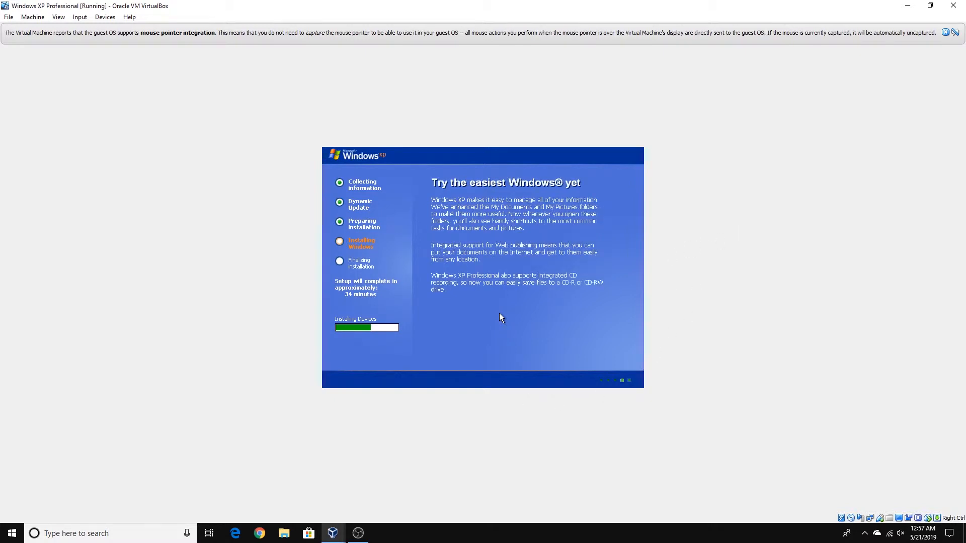
pyautogui.click(945, 33)
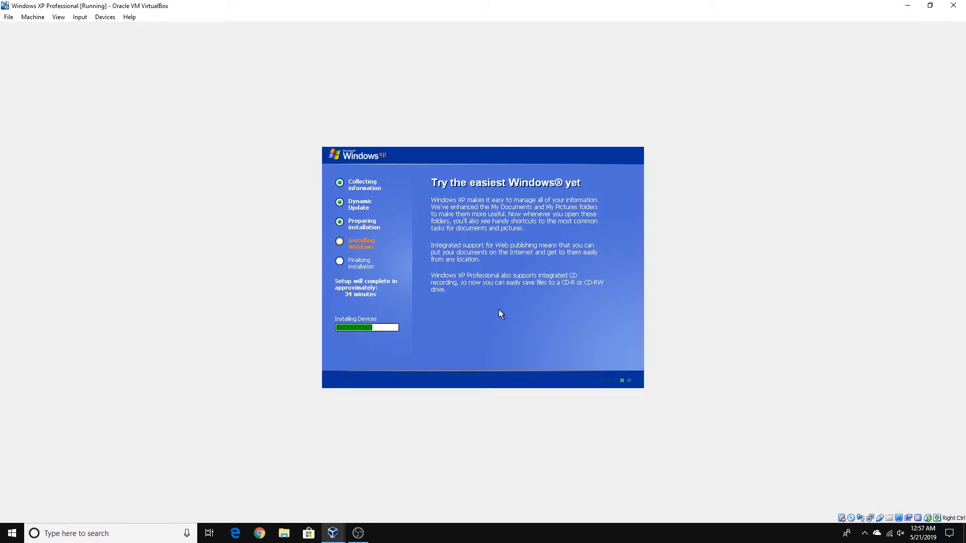
pyautogui.click(946, 32)
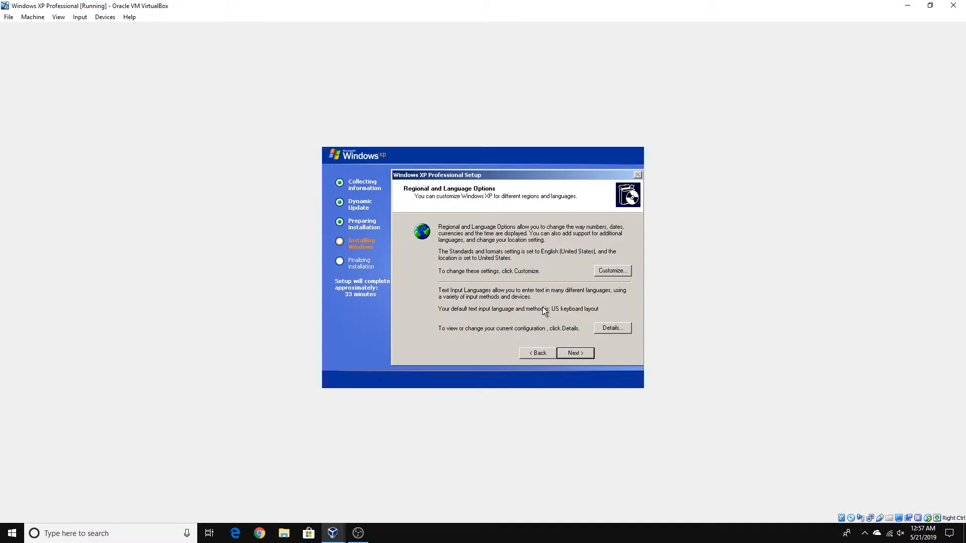
# Keep default regional settings and enter the owner's name and organization on Personalize Your Software.
pyautogui.click(578, 355)
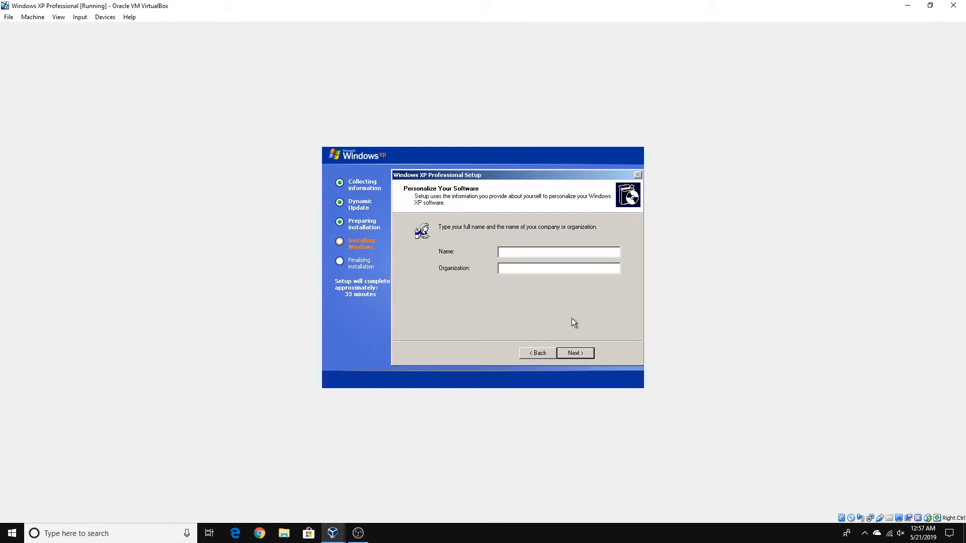
pyautogui.write('Jo')
pyautogui.write('nathon Wyb')
pyautogui.write('EveryTechTi')
pyautogui.press('Return')
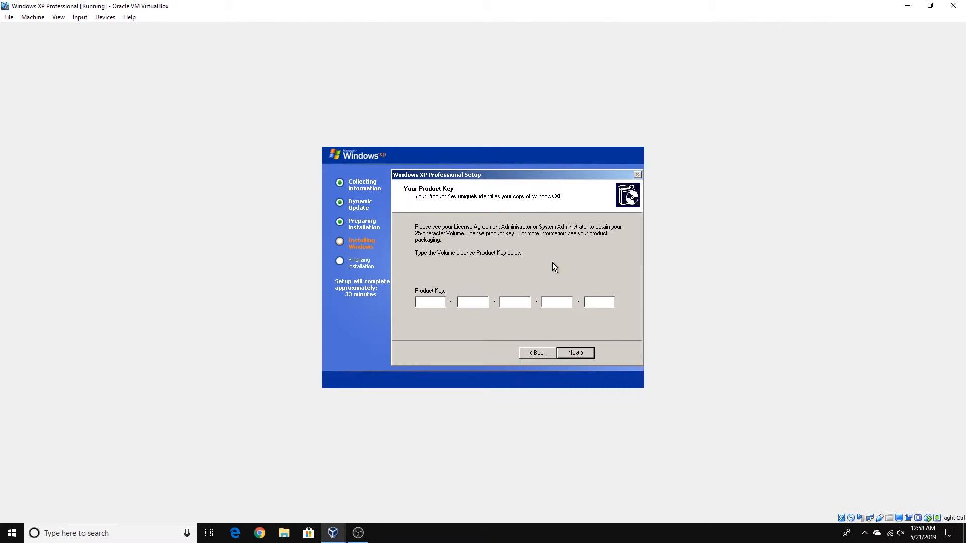
# Enter the 25-character Windows XP product key and move on to the computer name field.
pyautogui.click(575, 352)
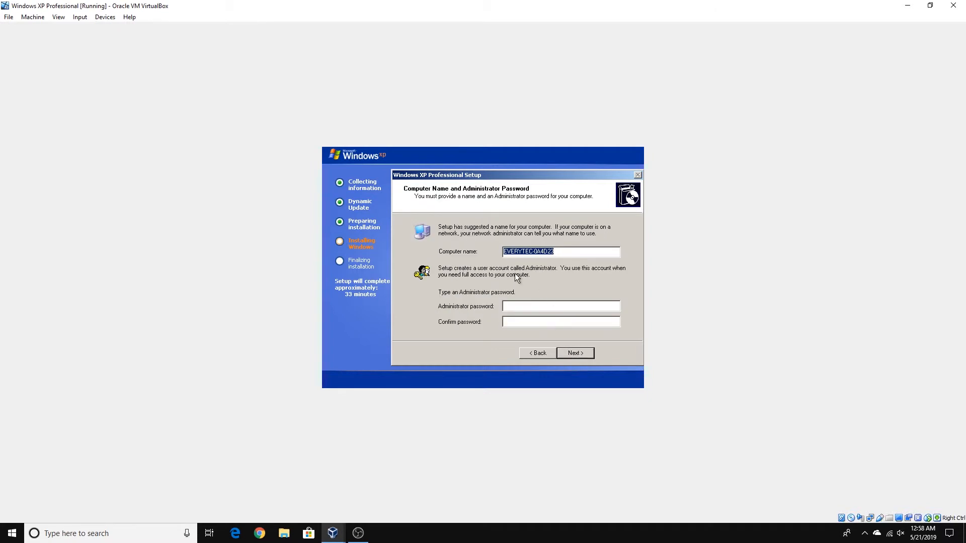
pyautogui.click(561, 252)
# Keep the suggested computer name and set the time zone to (GMT-05:00) Eastern Time (US & Canada).
pyautogui.click(576, 353)
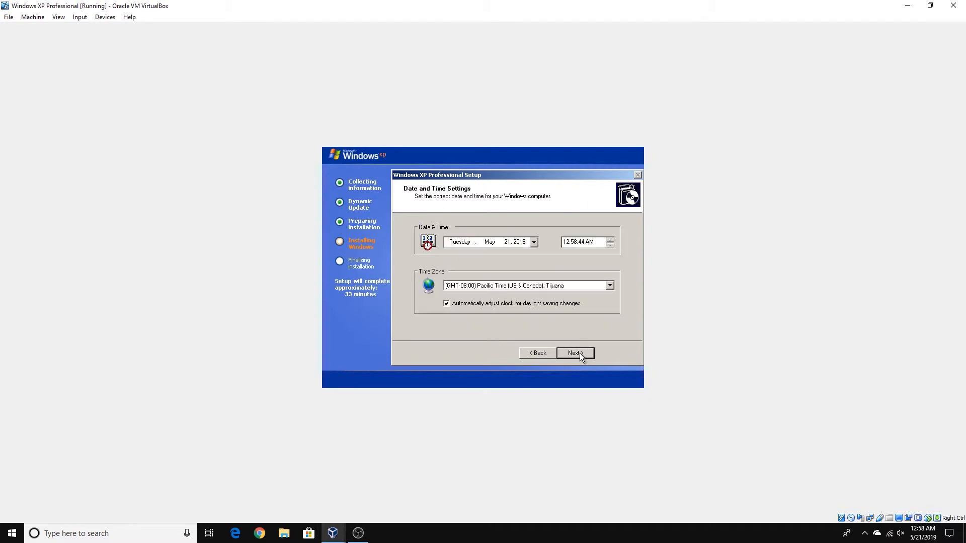
pyautogui.click(609, 285)
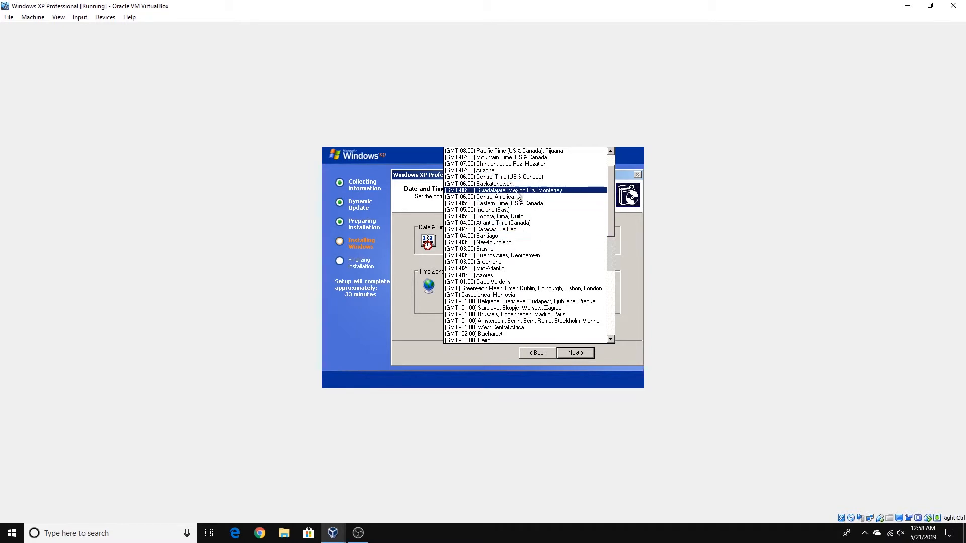
pyautogui.click(488, 203)
pyautogui.click(583, 355)
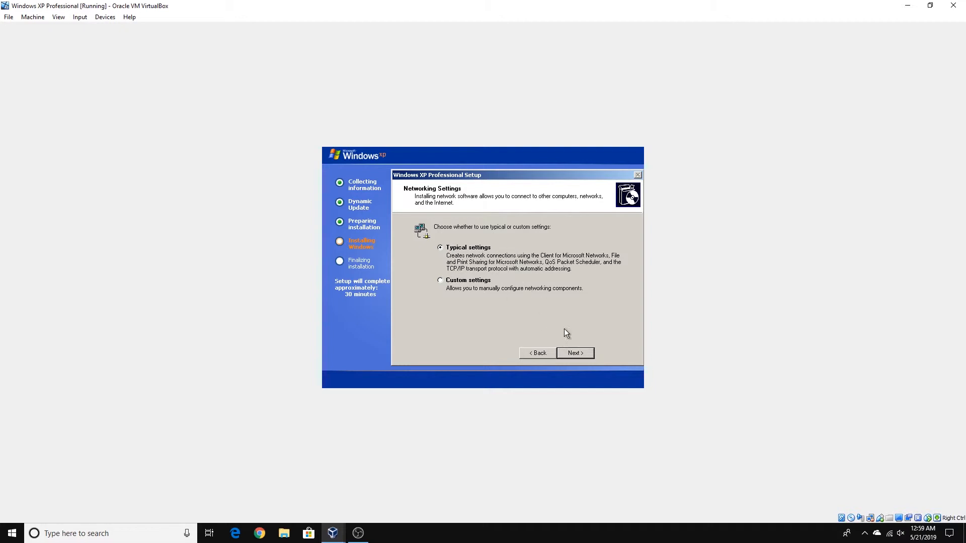
# Accept Typical networking settings and keep the computer in the WORKGROUP workgroup.
pyautogui.click(578, 352)
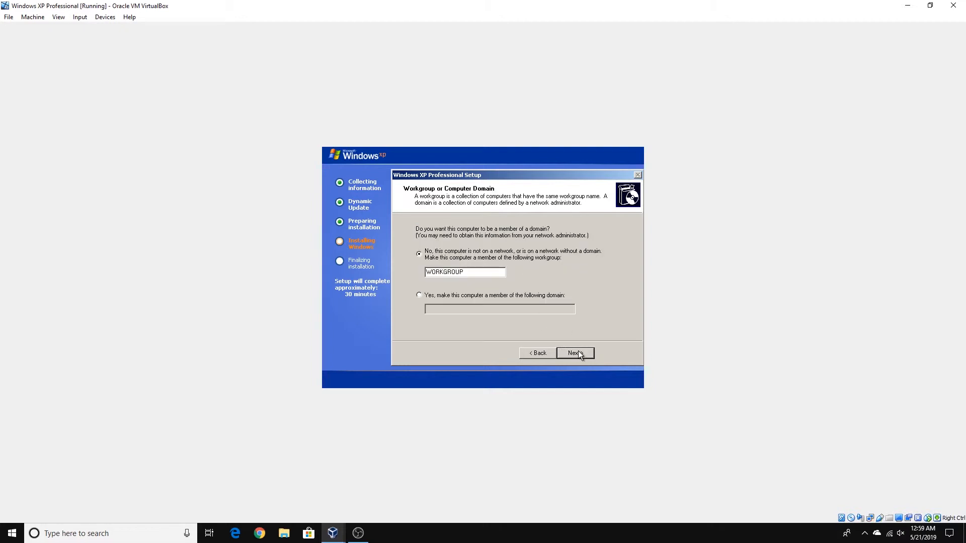
pyautogui.click(570, 353)
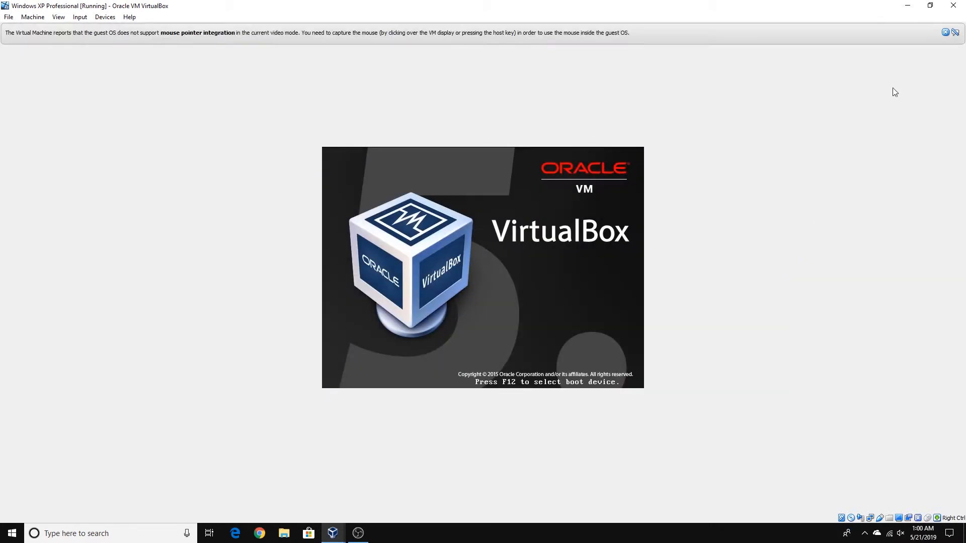
# Dismiss the VirtualBox mouse notices and accept Windows XP's automatic screen resolution change.
pyautogui.click(945, 32)
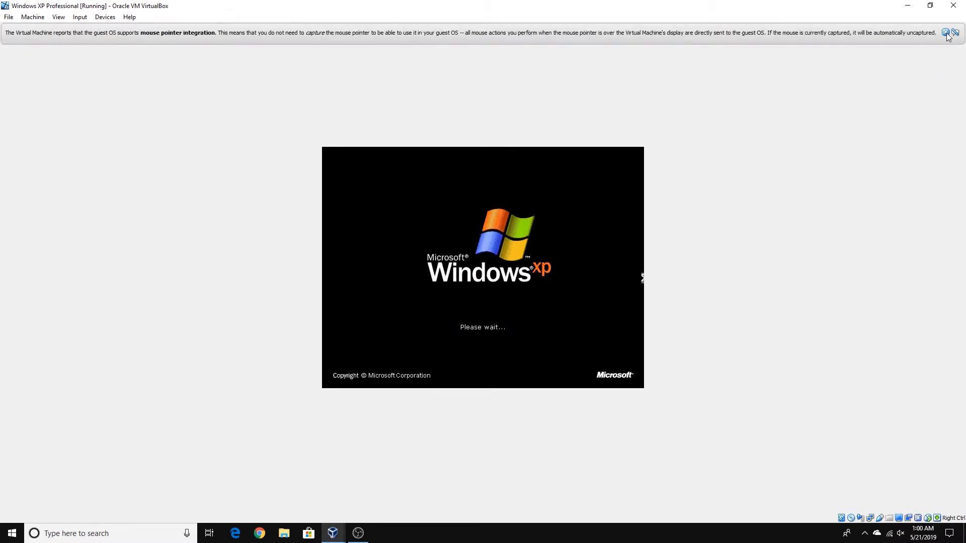
pyautogui.click(946, 32)
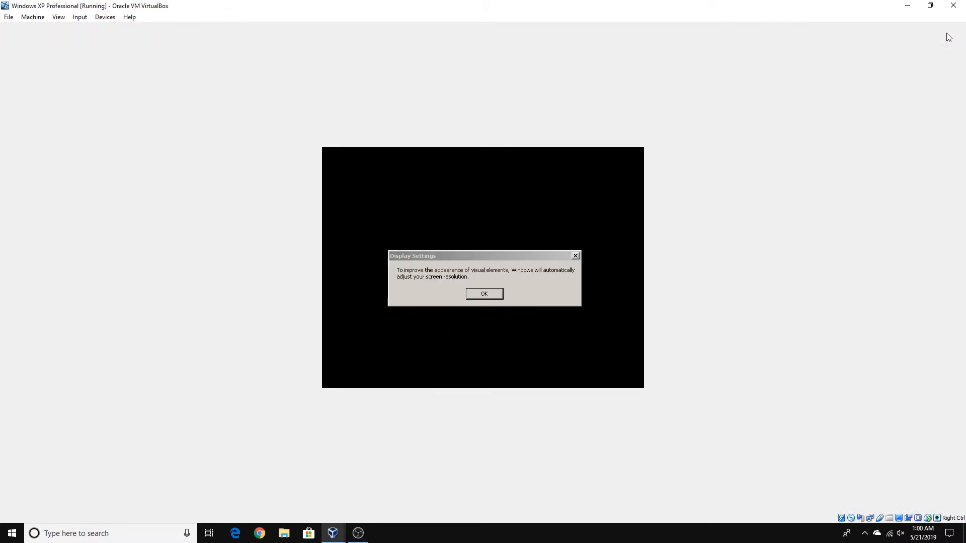
pyautogui.click(481, 295)
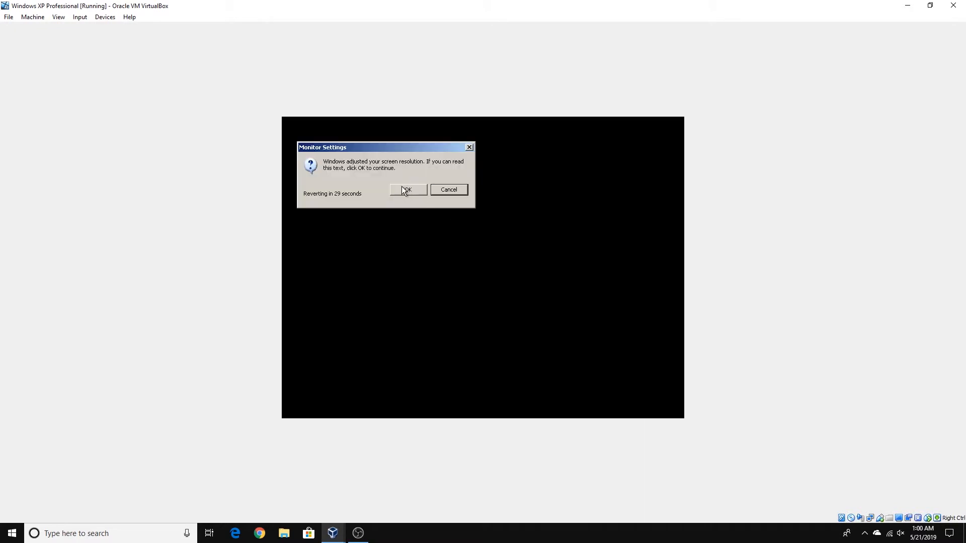
pyautogui.click(410, 190)
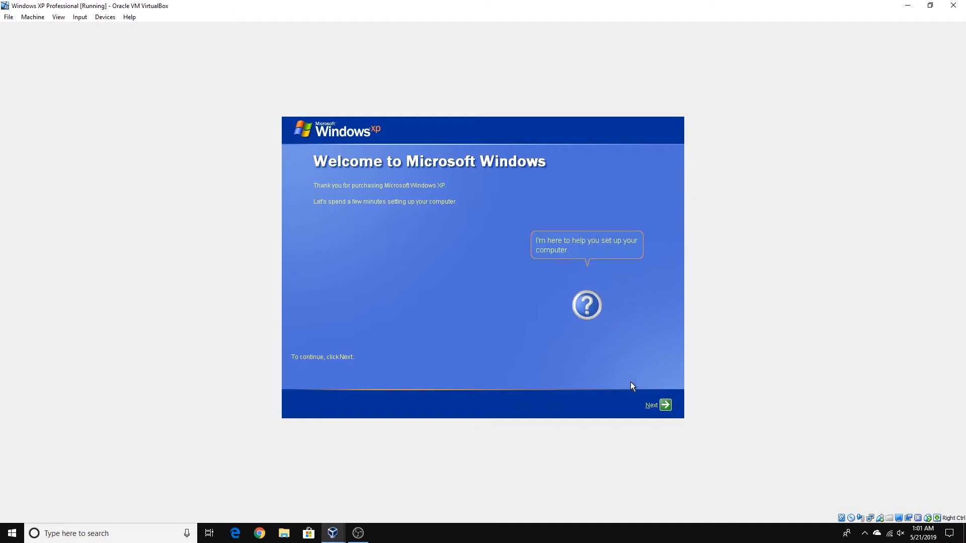
# Turn on Automatic Updates, choose a direct internet connection, and skip registering with Microsoft.
pyautogui.click(665, 405)
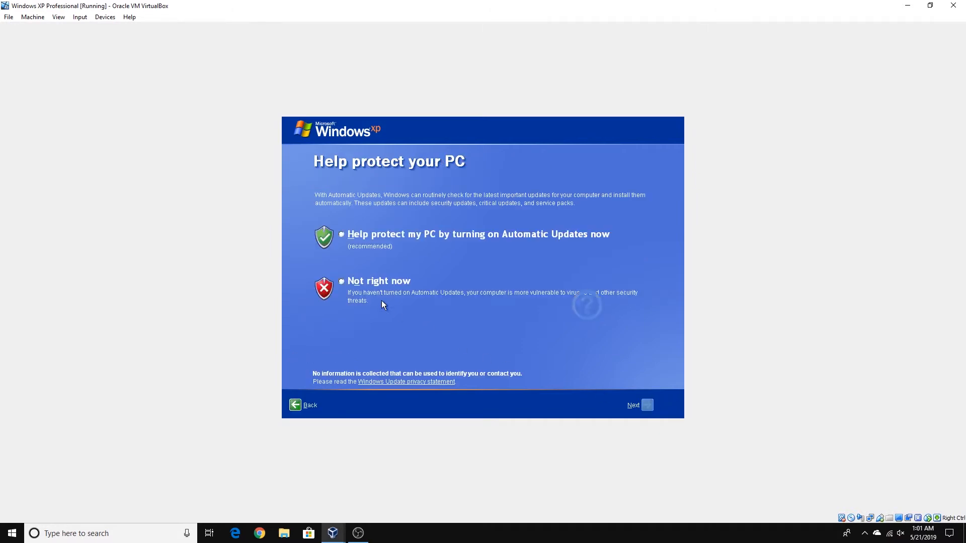
pyautogui.click(369, 239)
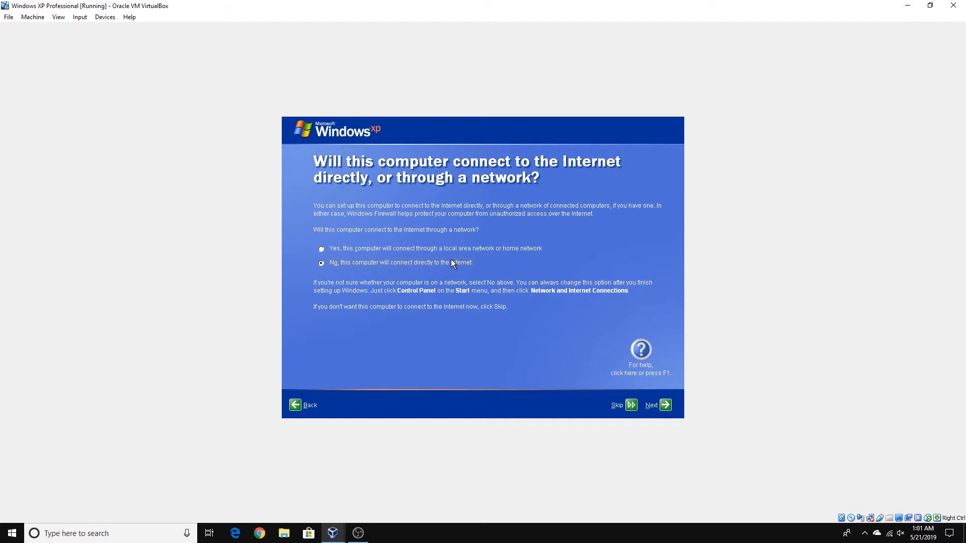
pyautogui.click(665, 406)
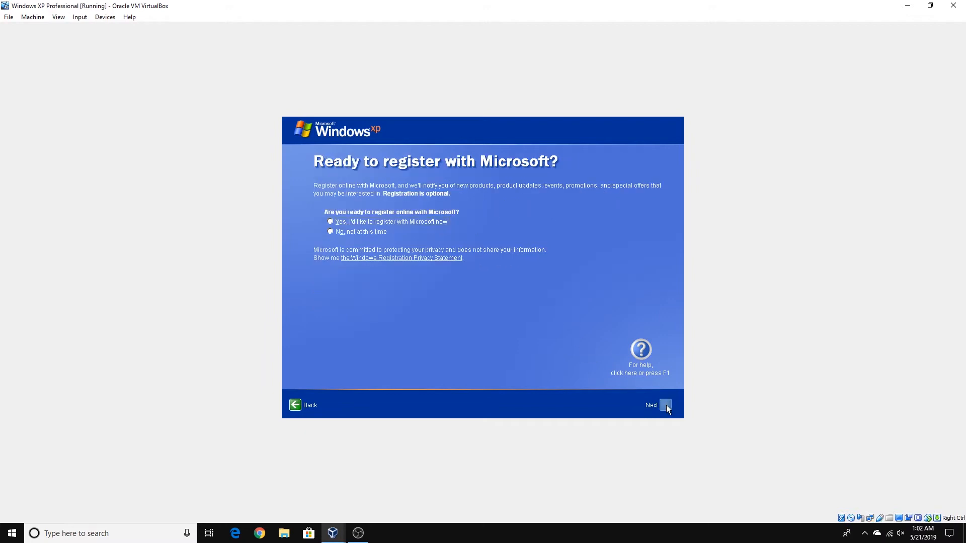
pyautogui.click(346, 232)
pyautogui.click(665, 403)
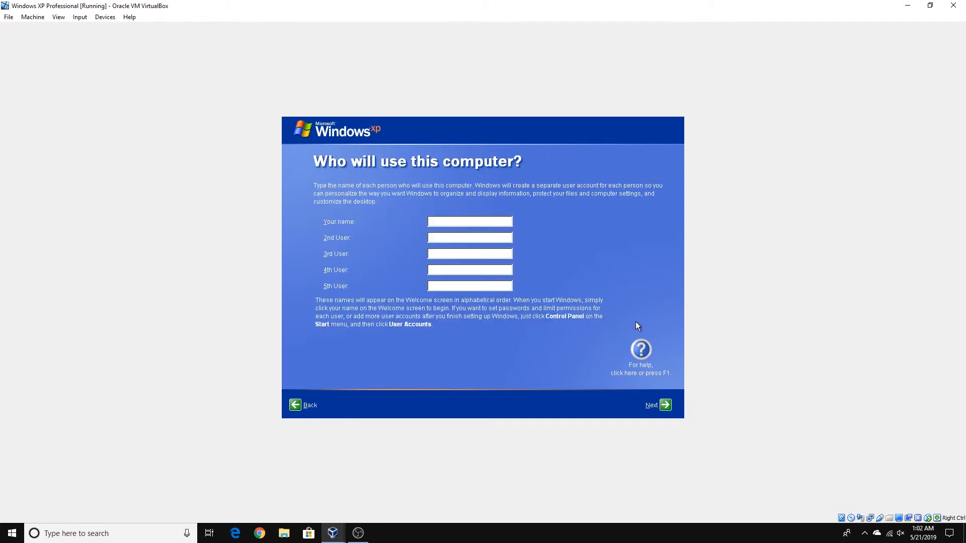
# Create the user account 'Owner' and finish the Windows XP setup wizard.
pyautogui.write('Owner')
pyautogui.click(665, 403)
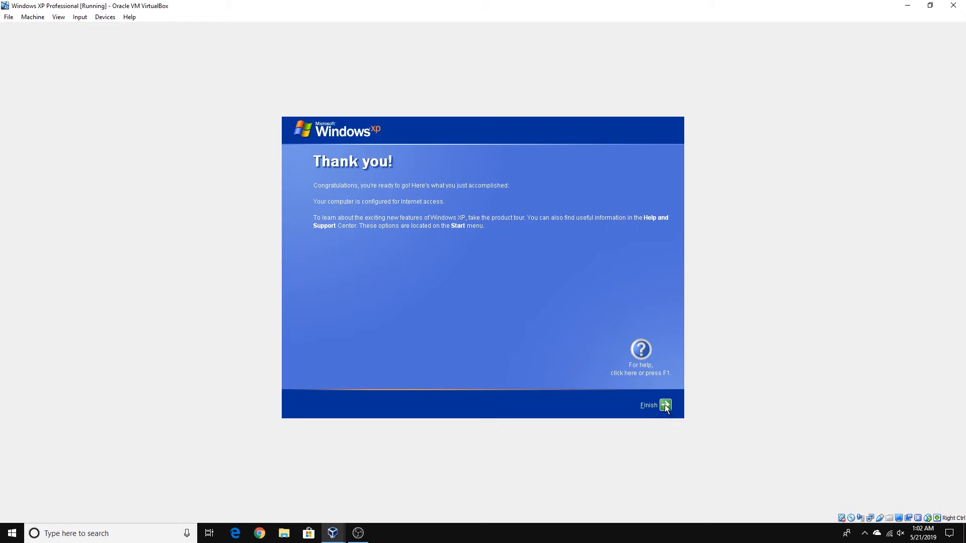
pyautogui.click(665, 405)
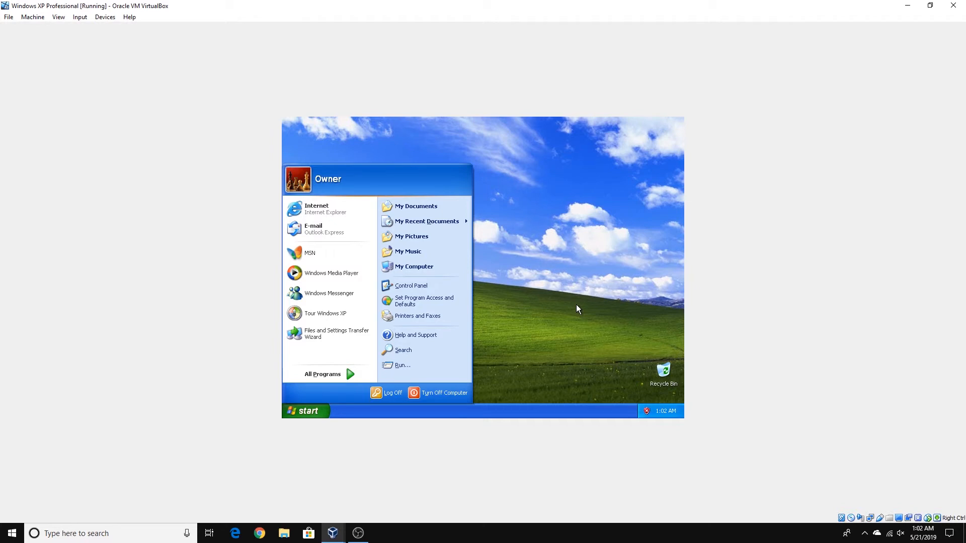
# Close the Start menu, dismiss the antivirus and tour balloons, then bring up Start again.
pyautogui.click(546, 237)
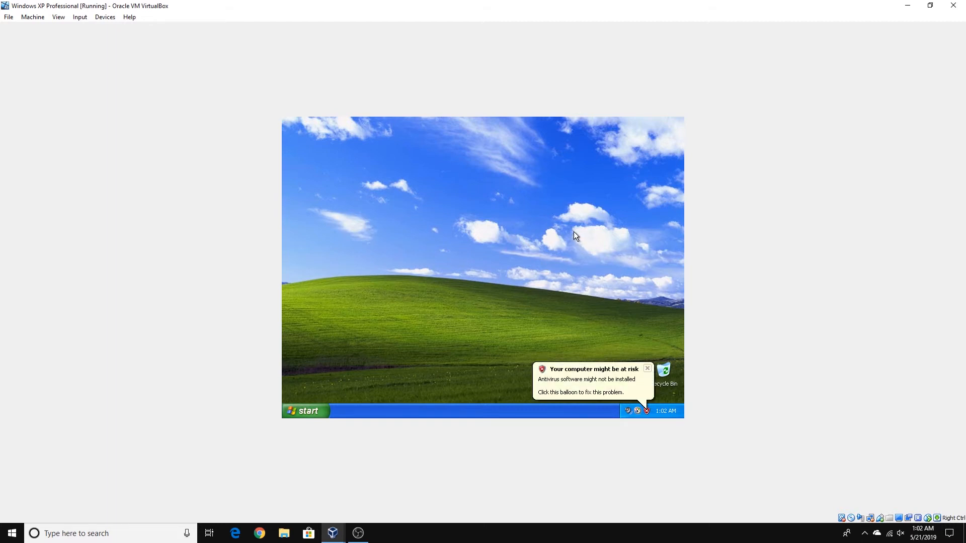
pyautogui.click(647, 368)
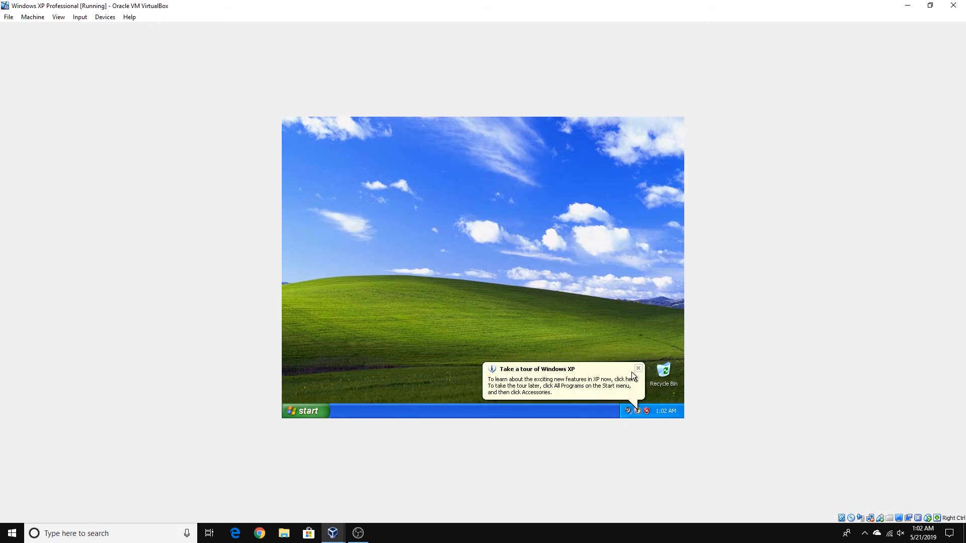
pyautogui.click(638, 369)
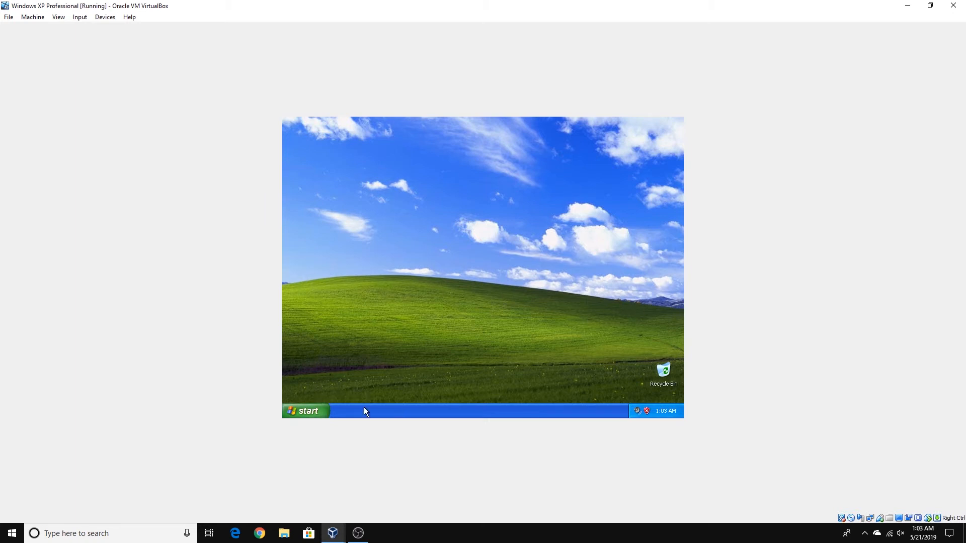
pyautogui.click(319, 410)
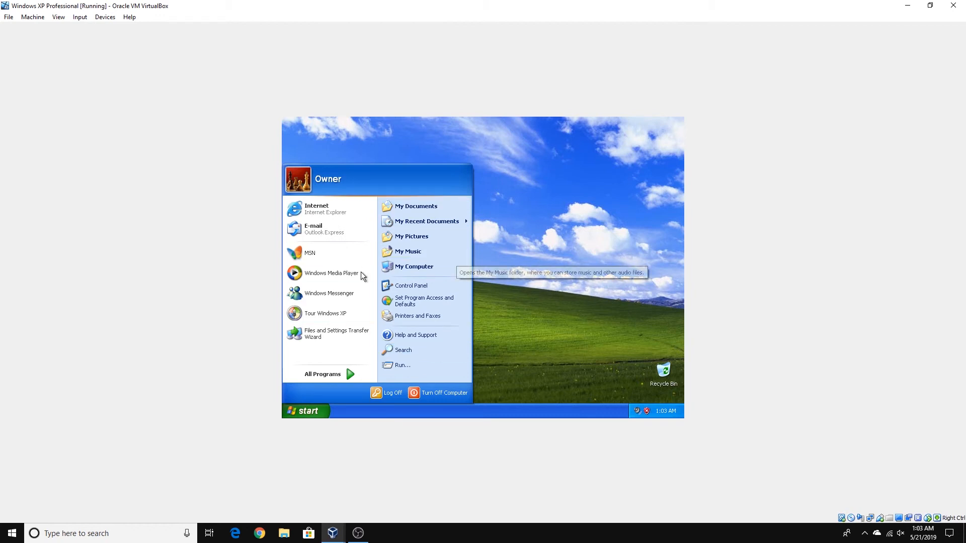
pyautogui.moveTo(345, 376)
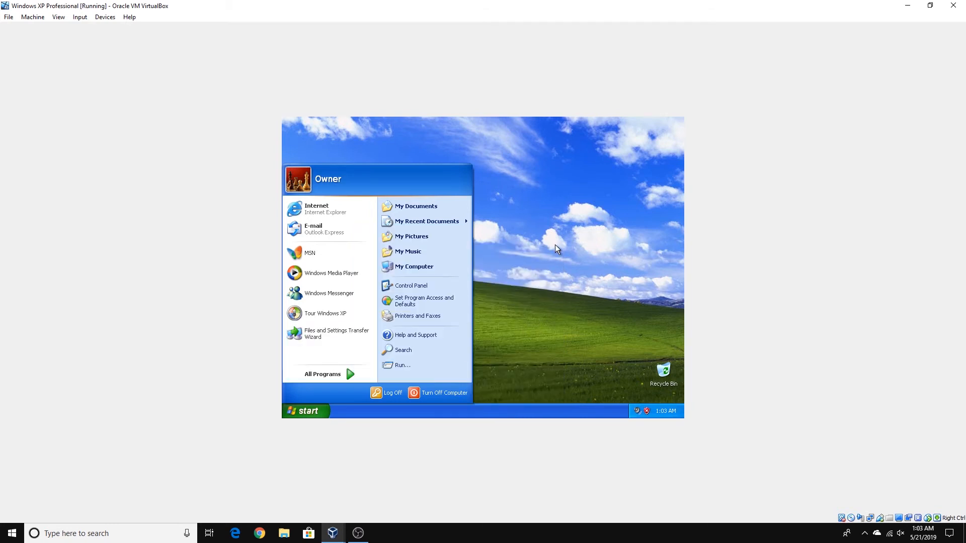
# Show My Computer's System Properties from the Start menu.
pyautogui.click(302, 411)
pyautogui.click(301, 412)
pyautogui.rightClick(410, 266)
pyautogui.click(439, 349)
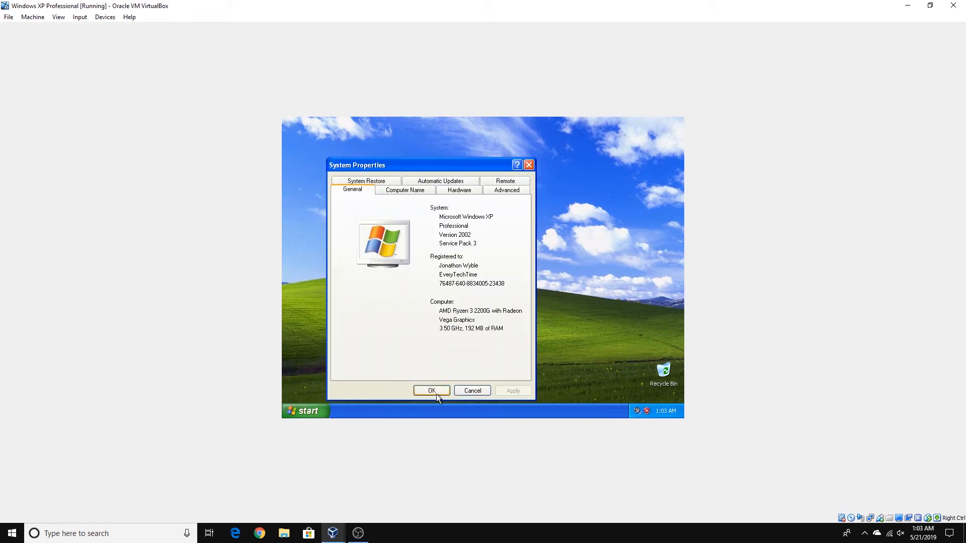
# Run winver to confirm Service Pack 3 and 192 MB RAM, then close both dialogs.
pyautogui.click(316, 415)
pyautogui.click(397, 367)
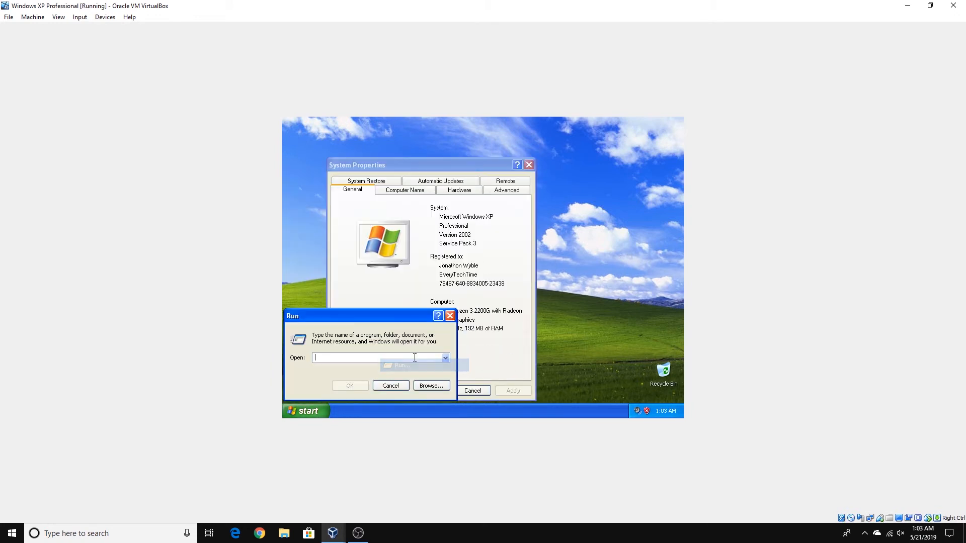
pyautogui.write('winver')
pyautogui.press('Return')
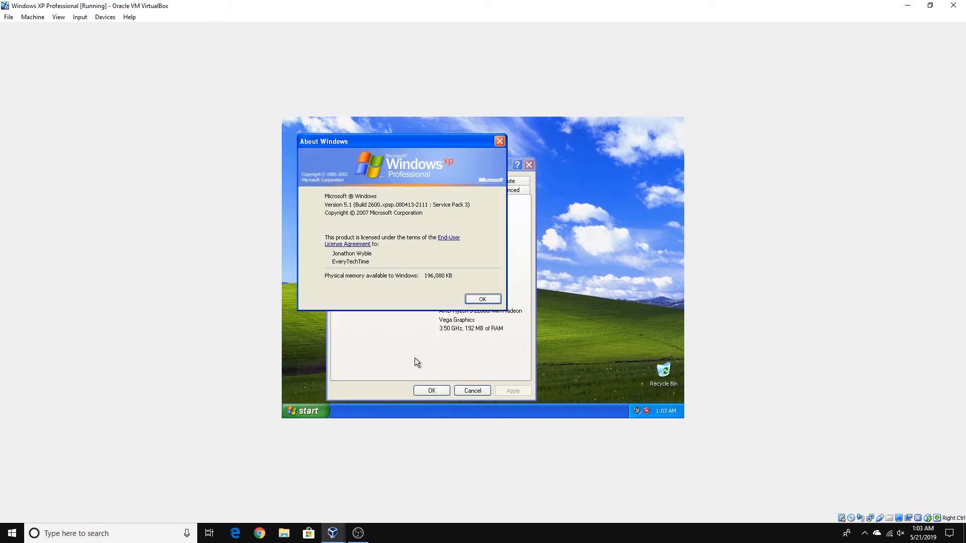
pyautogui.moveTo(424, 142); pyautogui.dragTo(563, 192)
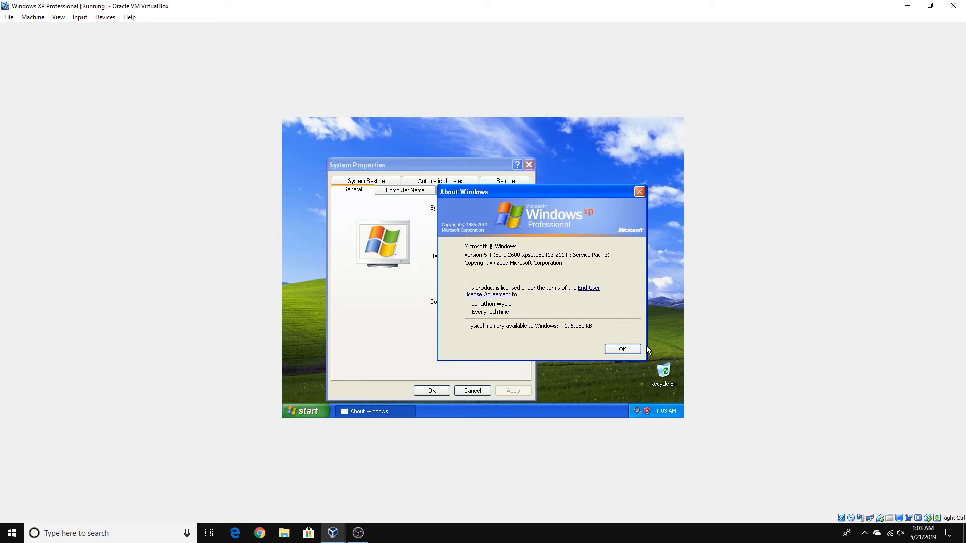
pyautogui.click(629, 350)
pyautogui.click(432, 390)
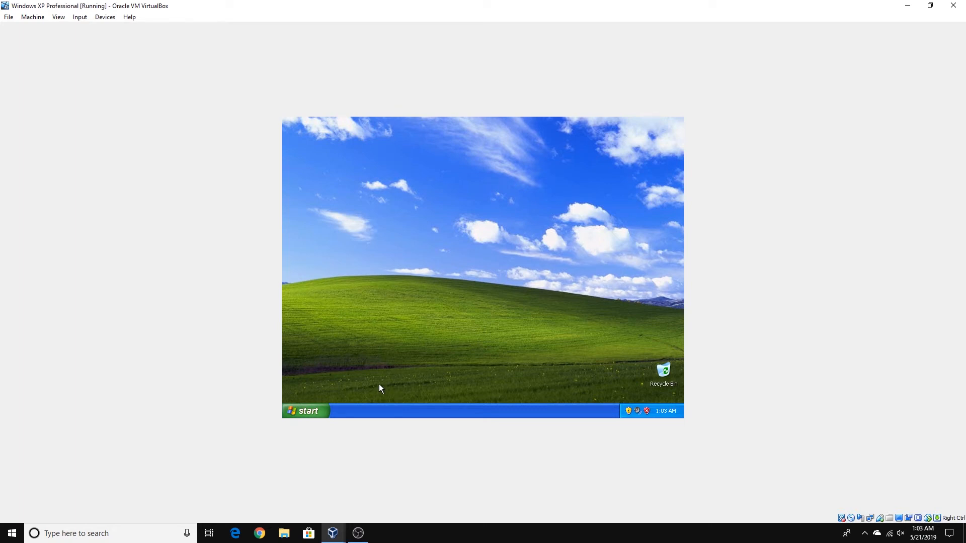
pyautogui.click(313, 412)
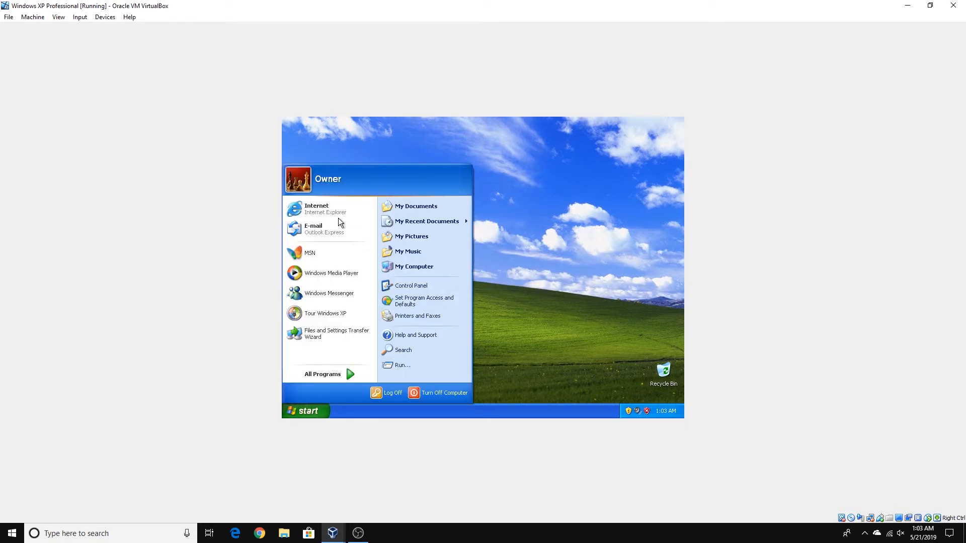
pyautogui.click(324, 210)
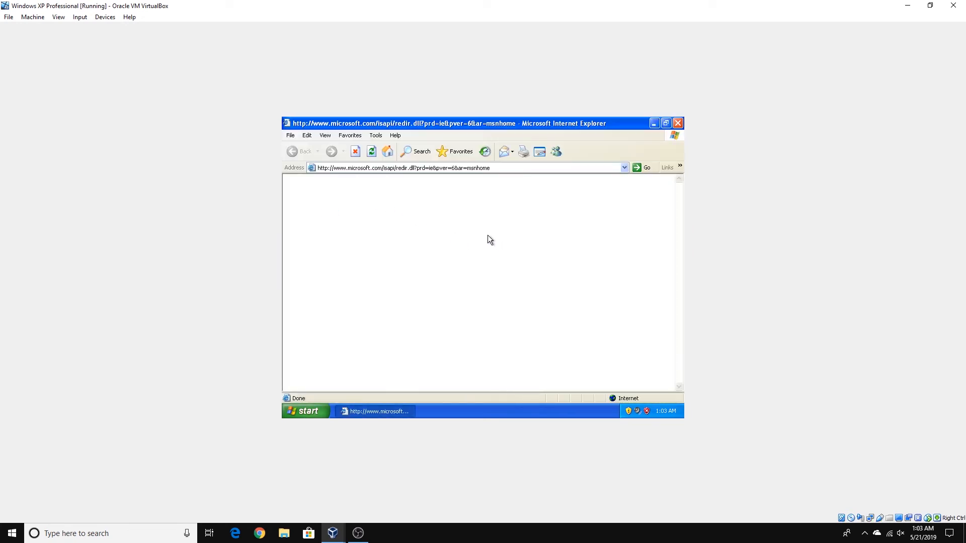
pyautogui.click(500, 169)
pyautogui.moveTo(500, 169); pyautogui.dragTo(384, 169)
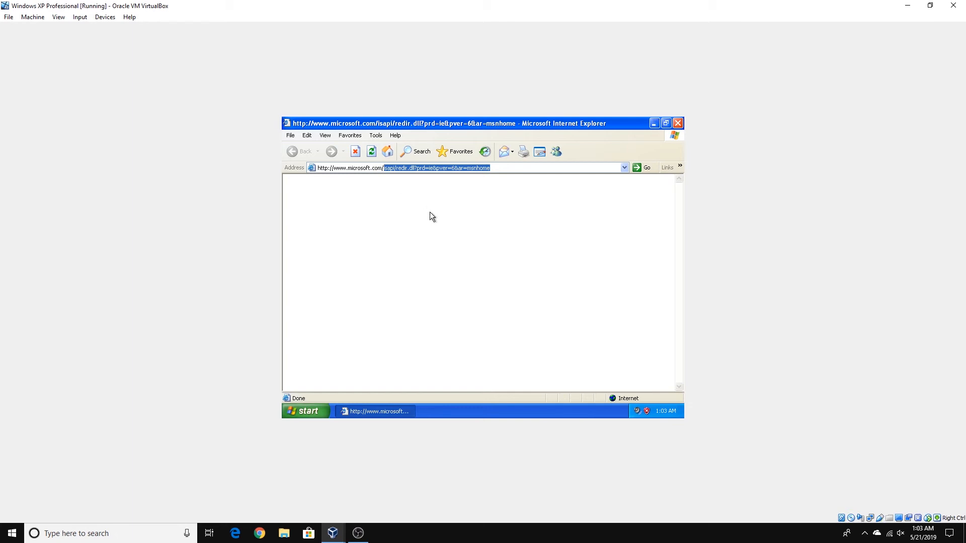
pyautogui.press('Delete')
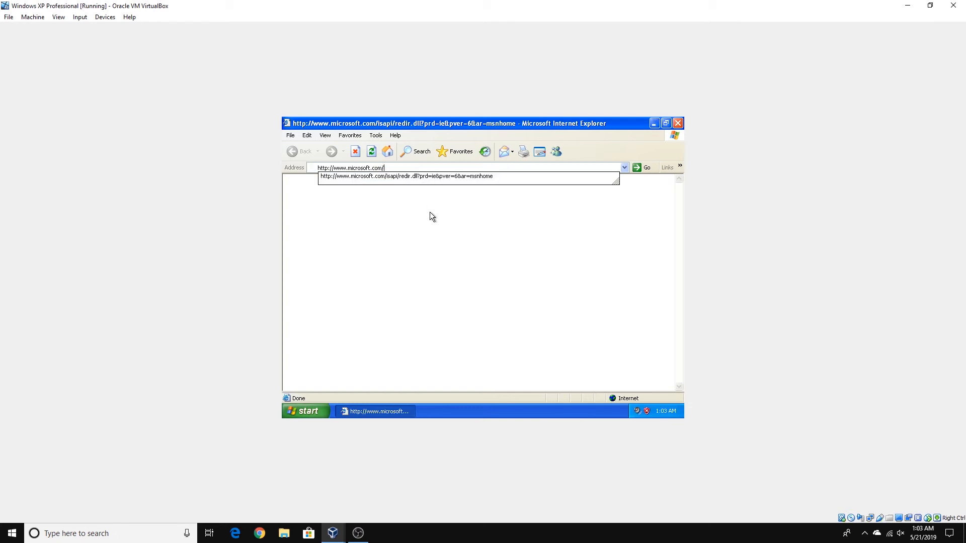
pyautogui.press('Return')
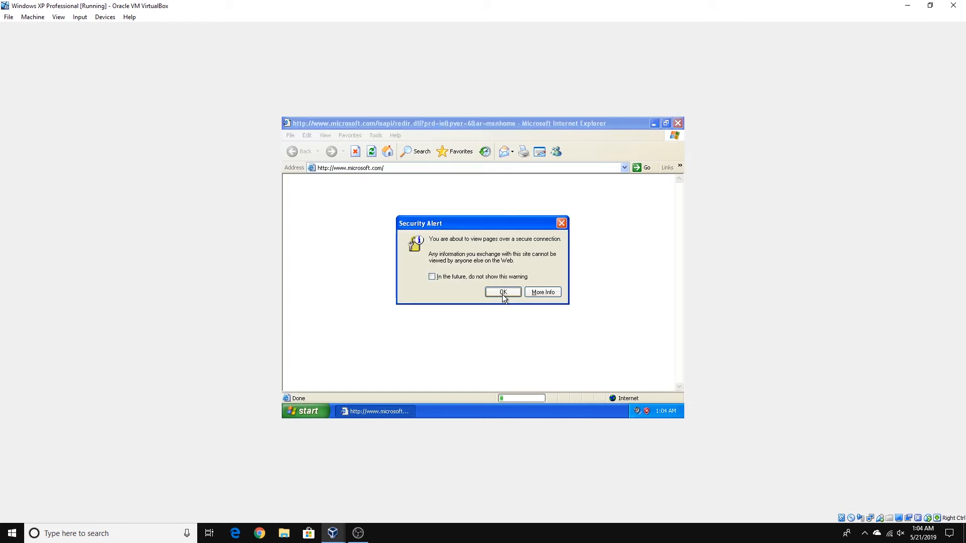
pyautogui.click(511, 294)
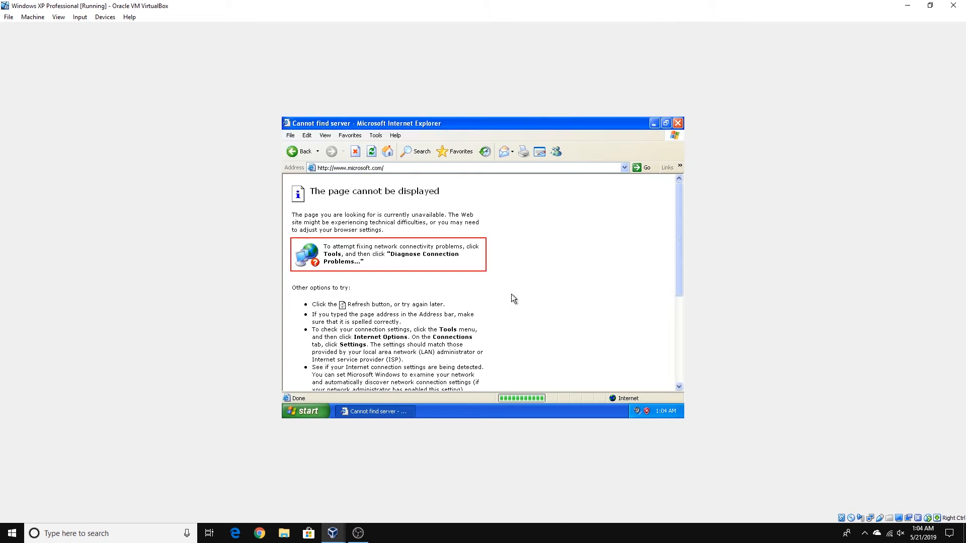
# Load wikipedia.org, accept the security alert, and go back.
pyautogui.click(390, 168)
pyautogui.moveTo(390, 168); pyautogui.dragTo(348, 170)
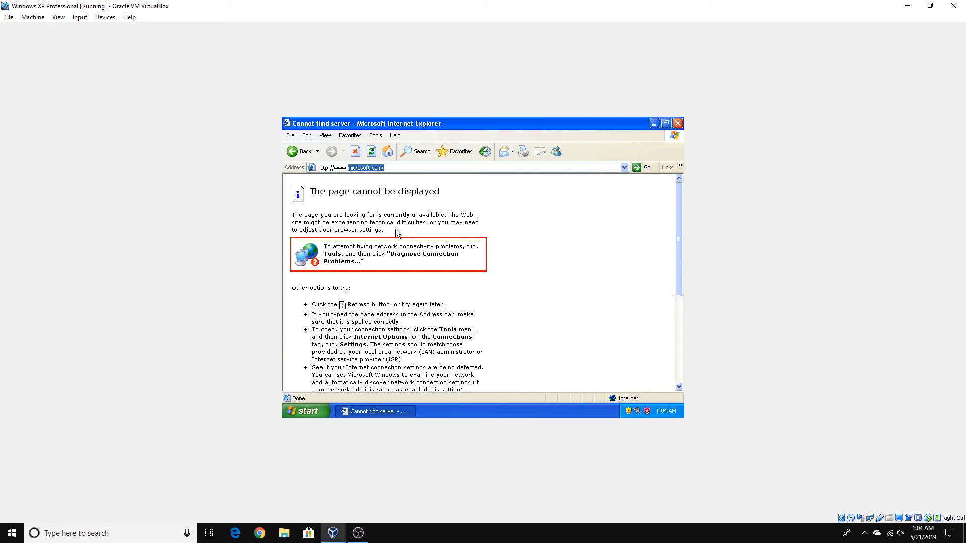
pyautogui.write('wikipedia.org')
pyautogui.press('Return')
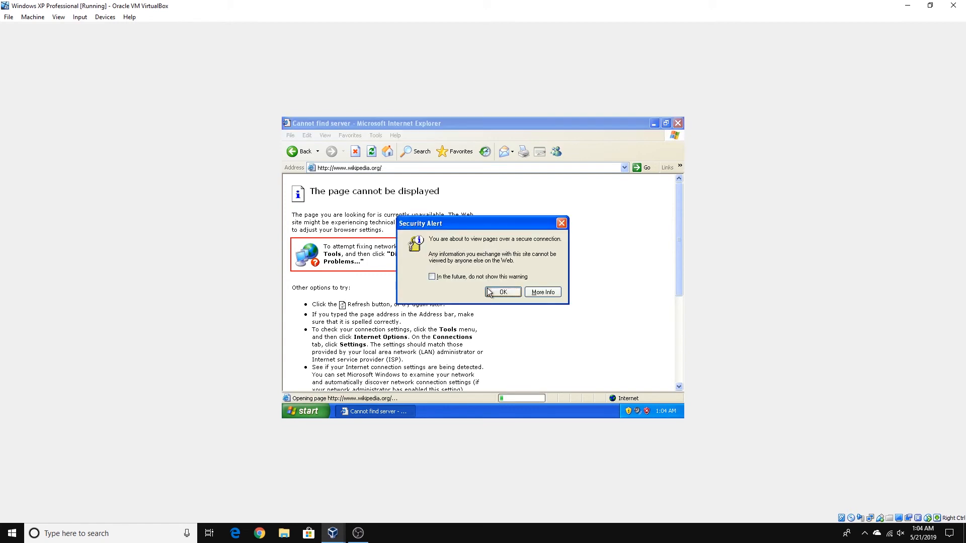
pyautogui.click(488, 291)
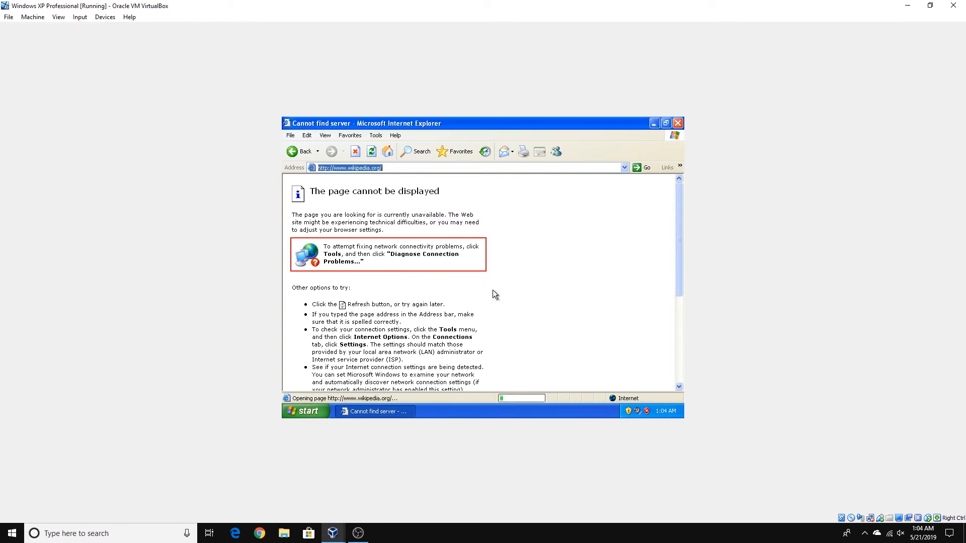
pyautogui.click(291, 151)
pyautogui.click(394, 168)
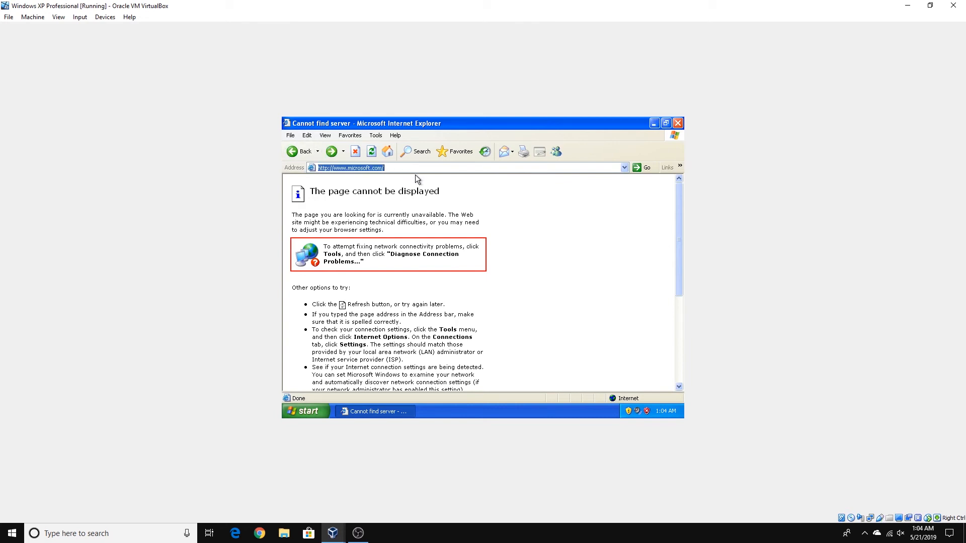
pyautogui.write('www.')
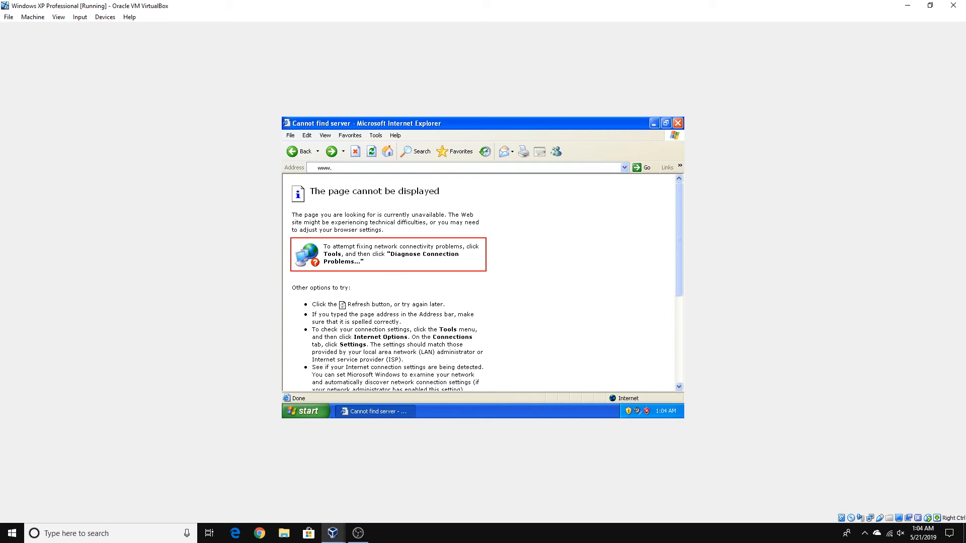
pyautogui.write('google.com')
pyautogui.press('Return')
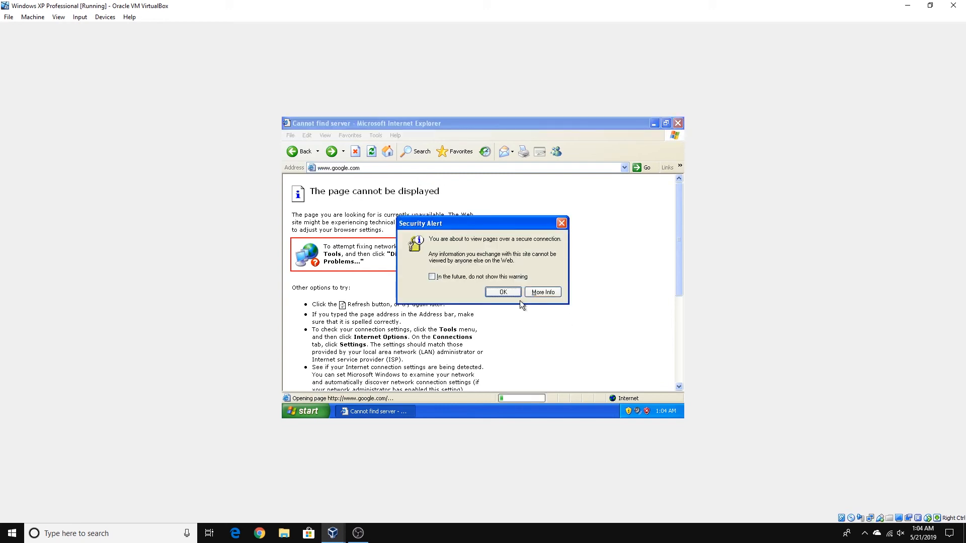
pyautogui.click(442, 276)
pyautogui.click(502, 295)
pyautogui.click(505, 293)
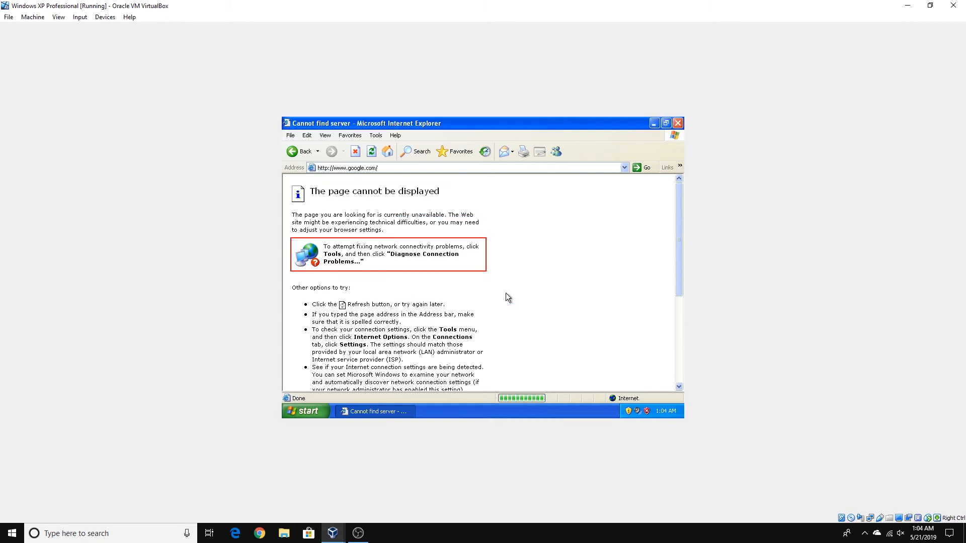
pyautogui.click(295, 157)
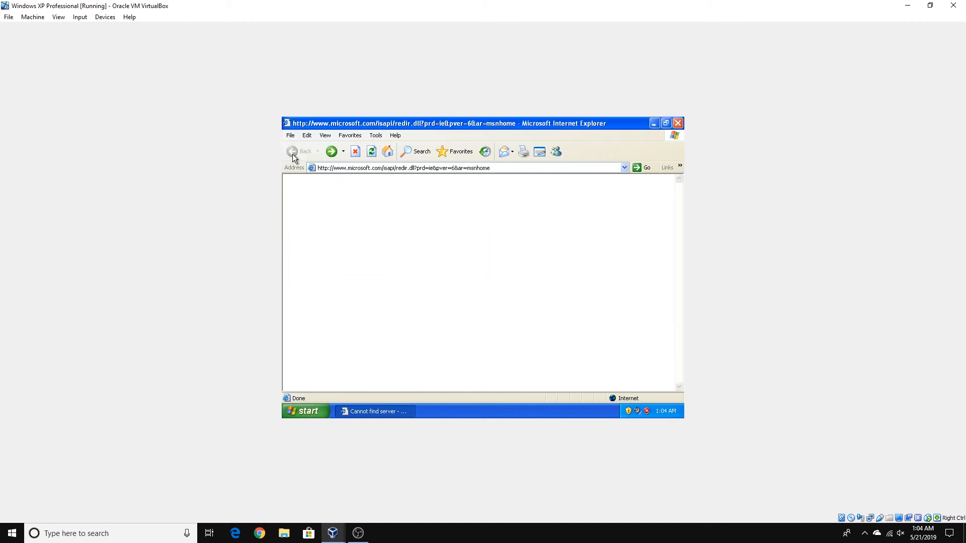
pyautogui.click(676, 123)
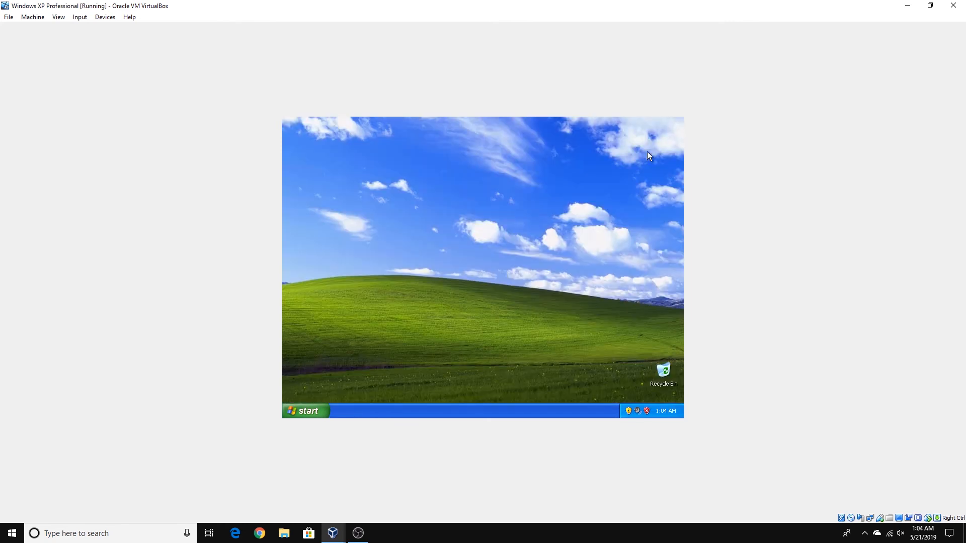